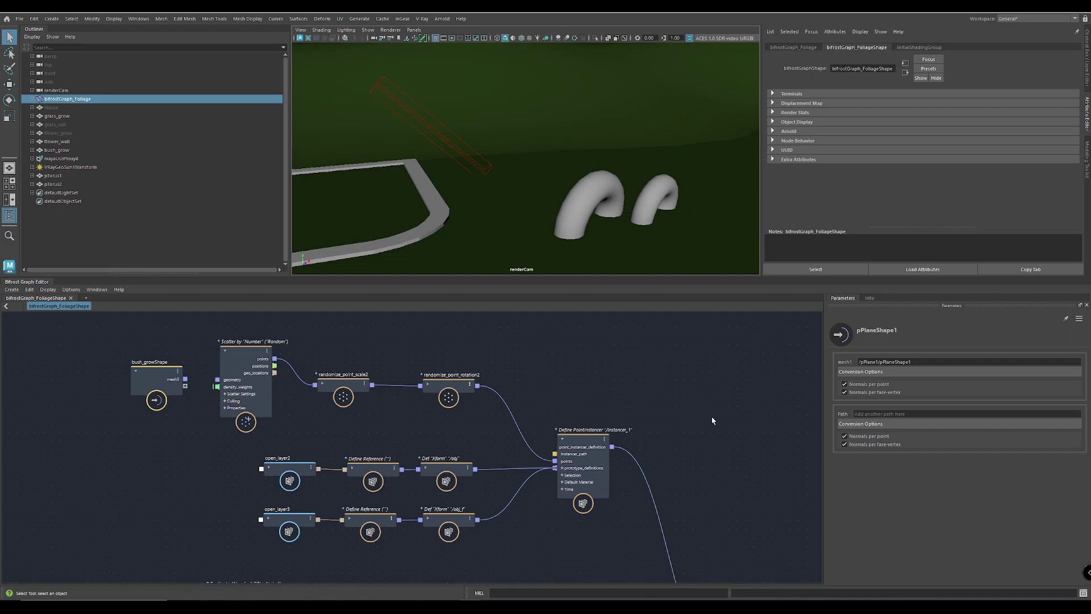
# Look over the foliage graph's bush, flower and grass branches, including the point instancers and culling nodes
pyautogui.keyDown('alt'); pyautogui.moveTo(544, 512); pyautogui.dragTo(478, 421, button='middle'); pyautogui.keyUp('alt')
pyautogui.keyDown('alt'); pyautogui.moveTo(596, 523); pyautogui.dragTo(565, 393, button='middle'); pyautogui.keyUp('alt')
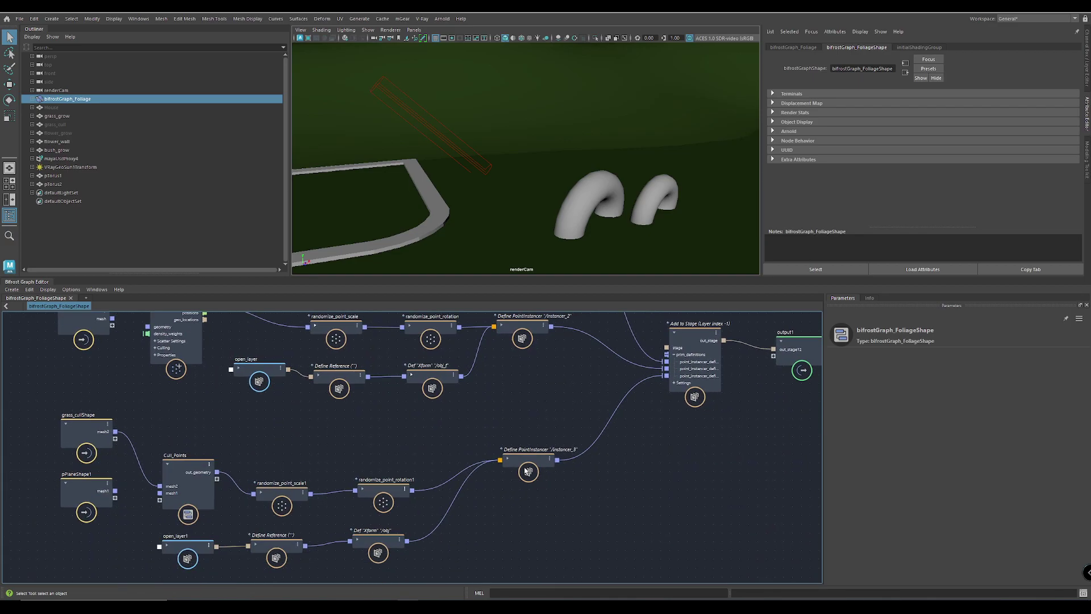
pyautogui.keyDown('alt'); pyautogui.moveTo(625, 508); pyautogui.dragTo(728, 494, button='middle'); pyautogui.keyUp('alt')
pyautogui.moveTo(479, 531); pyautogui.dragTo(482, 540)
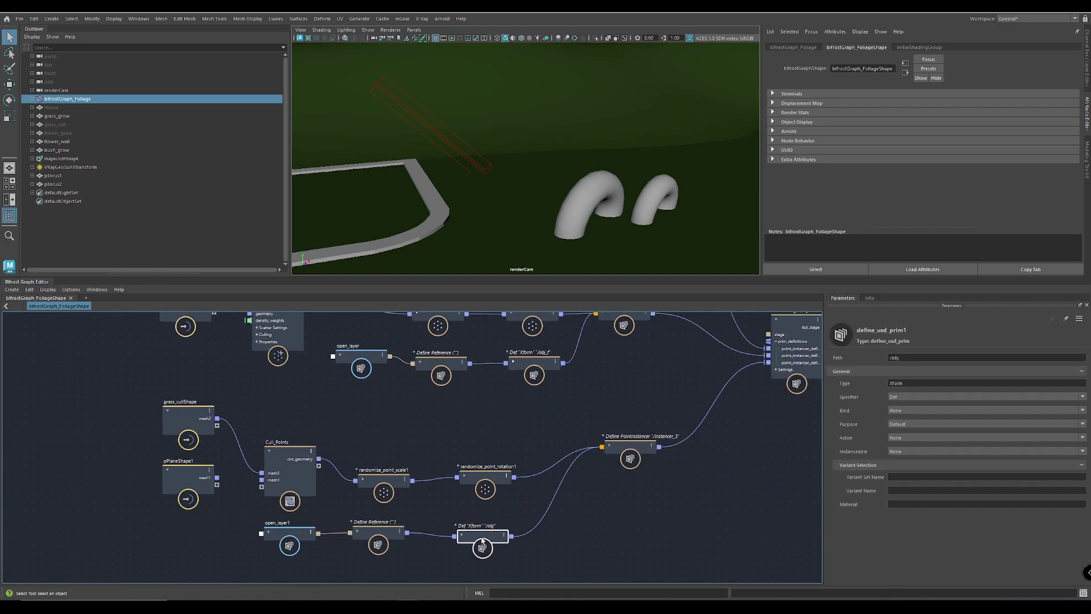
pyautogui.moveTo(611, 391); pyautogui.dragTo(587, 546, button='middle')
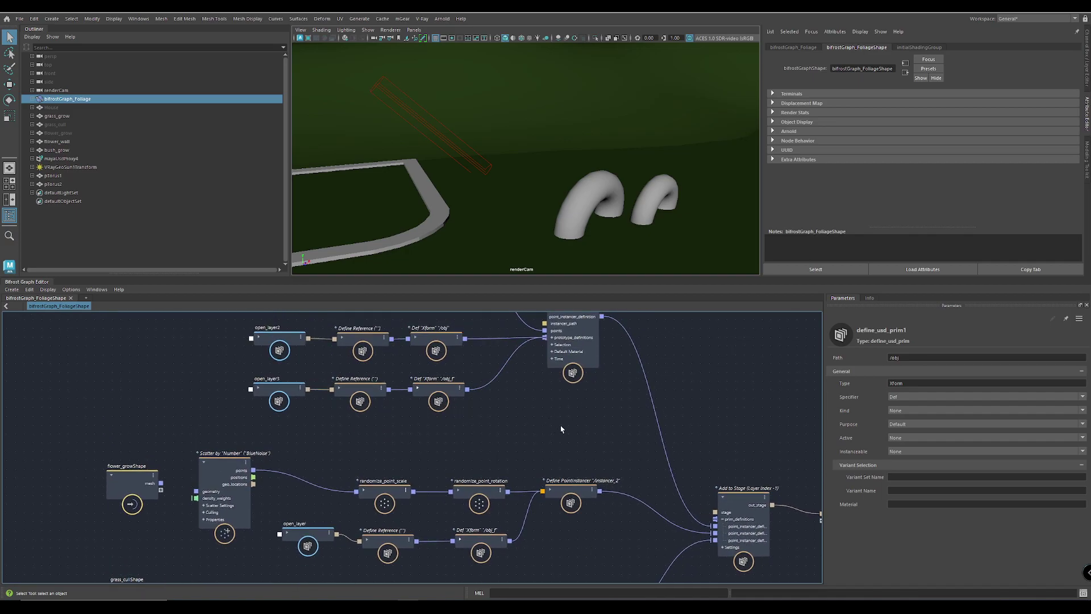
pyautogui.moveTo(556, 422); pyautogui.dragTo(553, 502, button='middle')
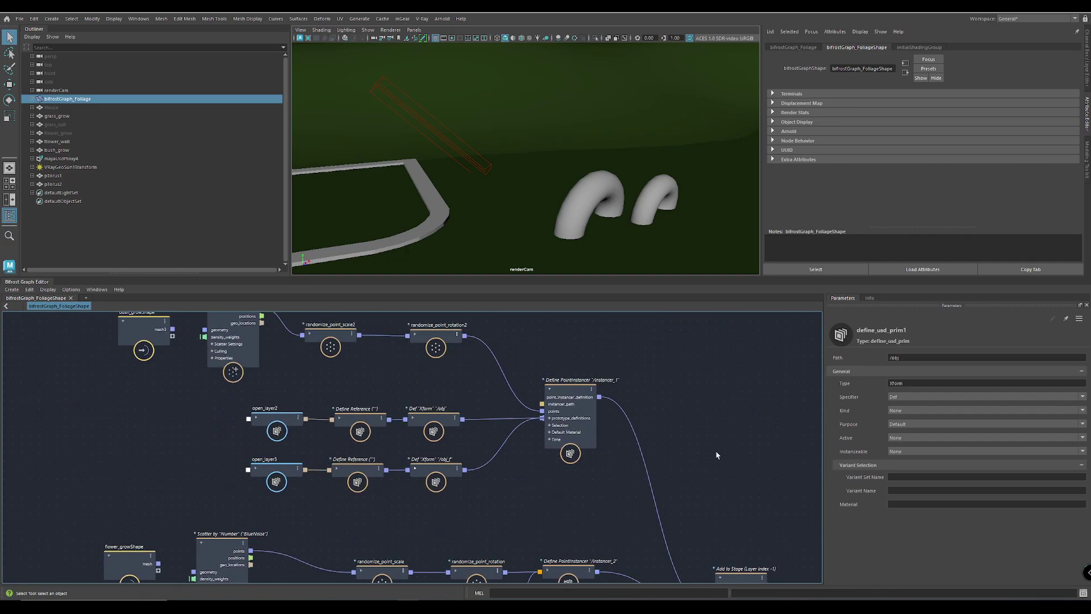
pyautogui.moveTo(717, 455); pyautogui.dragTo(682, 486, button='middle')
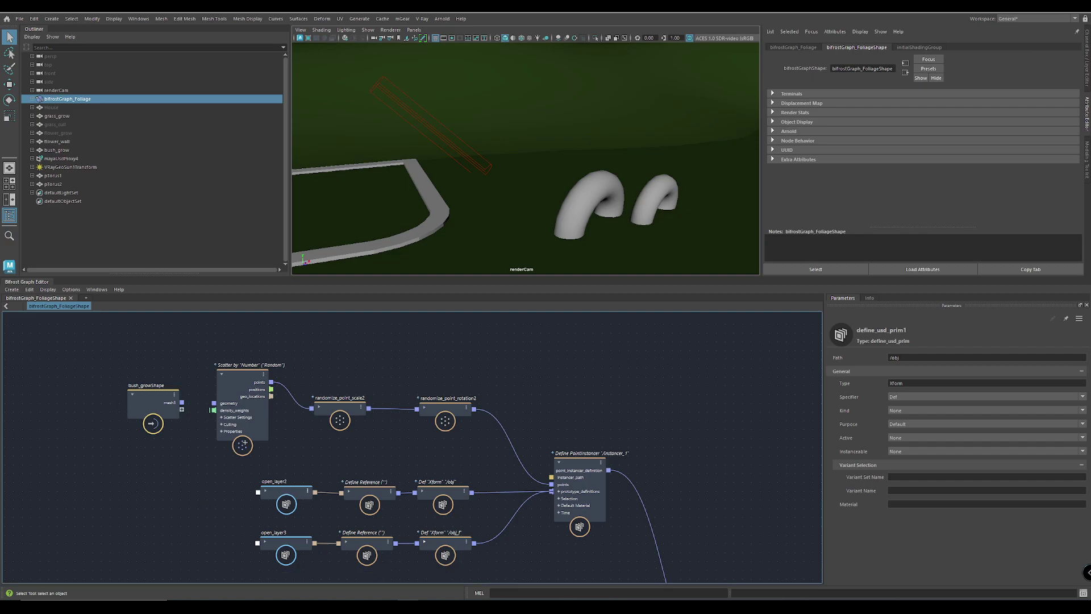
pyautogui.moveTo(909, 146); pyautogui.dragTo(731, 98)
# Copy the bush branch's scatter, randomize, layer, reference and instancer nodes, switch to Notepad++ and paste them into the empty document
pyautogui.keyDown('alt'); pyautogui.moveTo(311, 446); pyautogui.dragTo(251, 413, button='middle'); pyautogui.keyUp('alt')
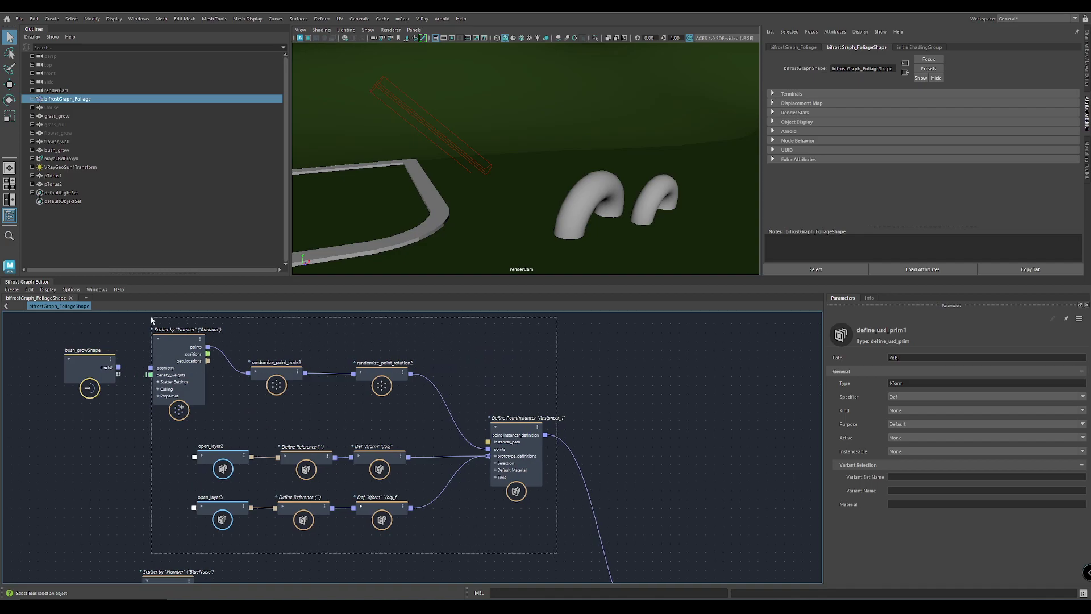
pyautogui.moveTo(151, 316); pyautogui.dragTo(151, 318)
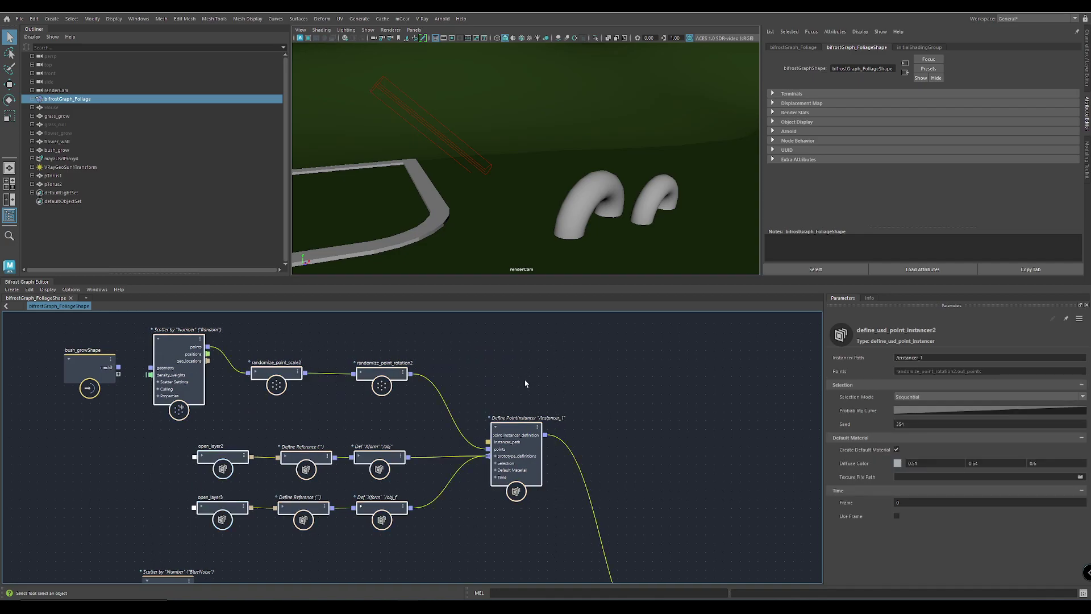
pyautogui.hotkey('alt', 'Tab')
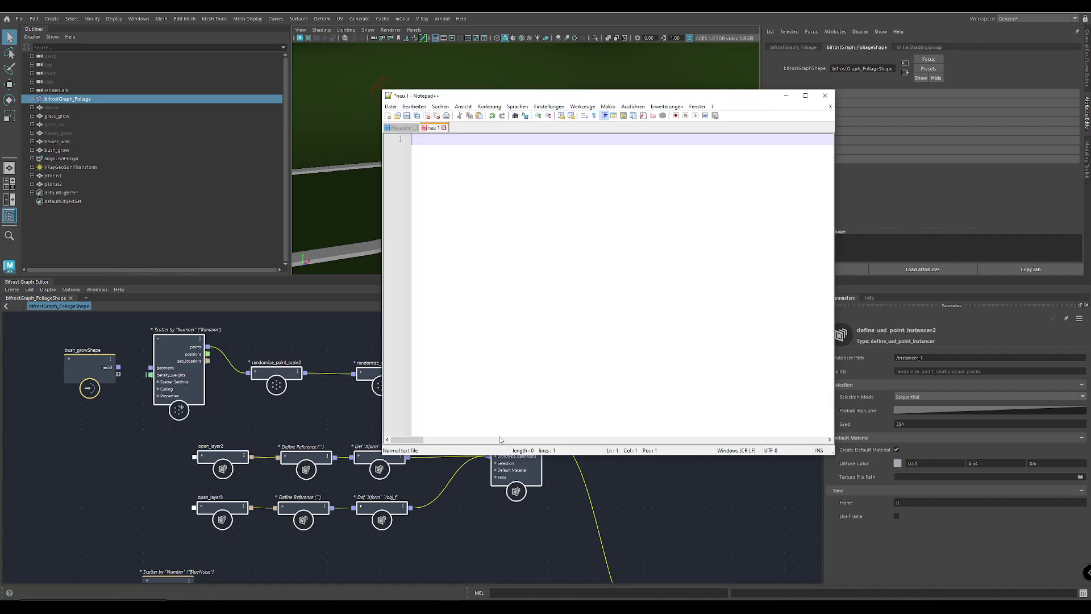
pyautogui.hotkey('ctrl', 'v')
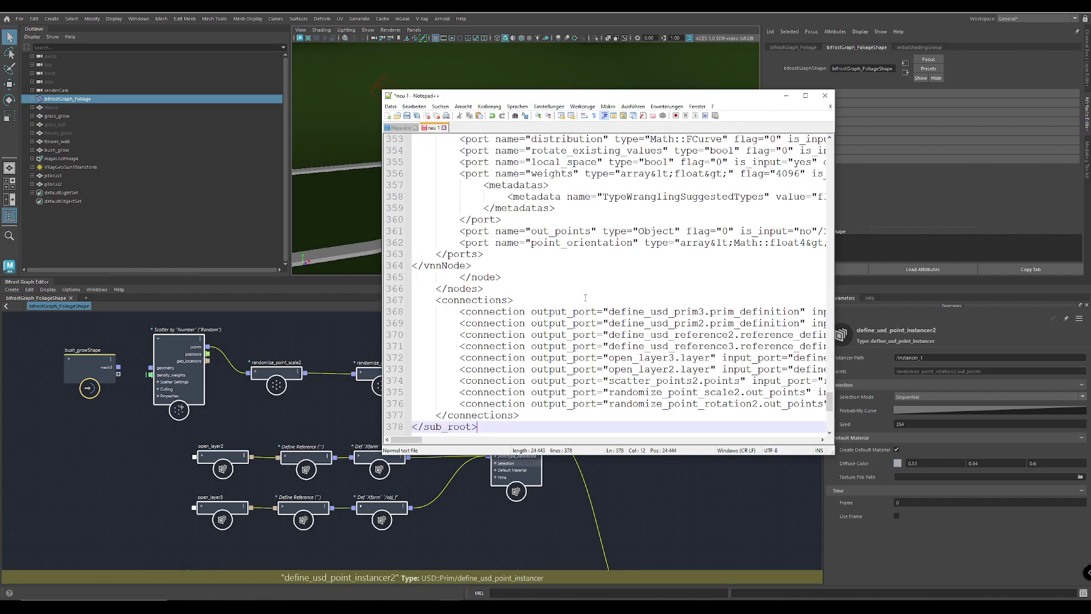
# Review the pasted node XML, select all of it, and return to Maya's Bifrost graph with nothing selected
pyautogui.scroll(20, 596, 313)
pyautogui.scroll(20, 613, 320)
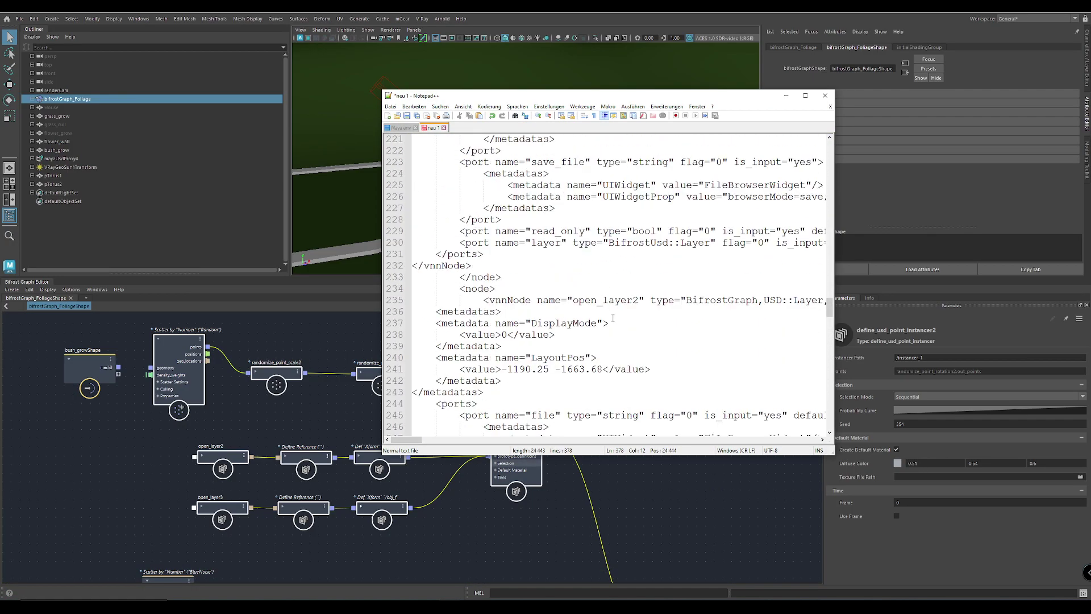
pyautogui.scroll(20, 613, 317)
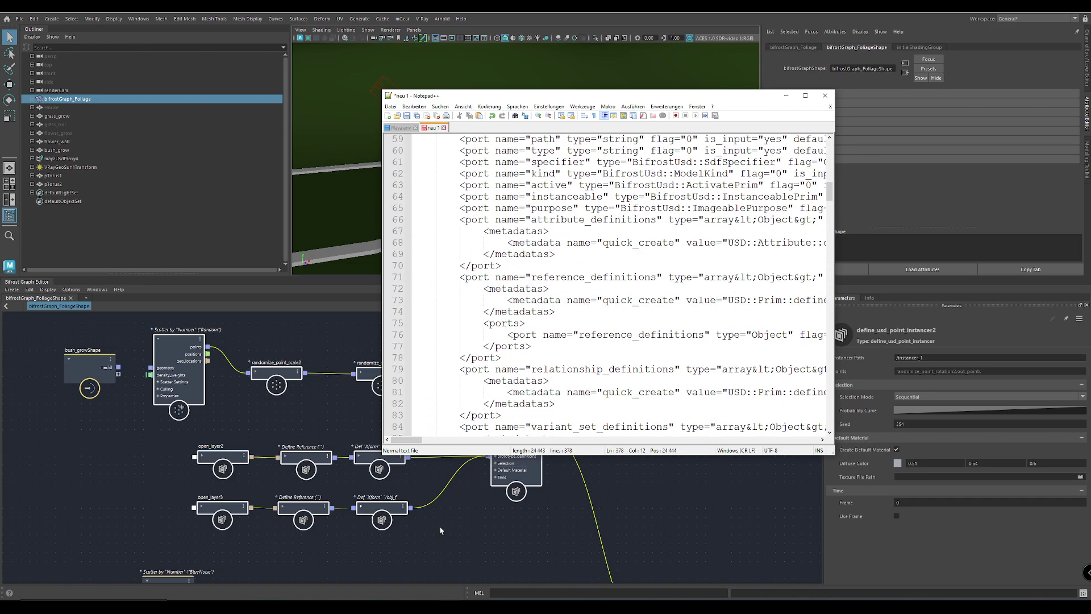
pyautogui.scroll(12, 477, 273)
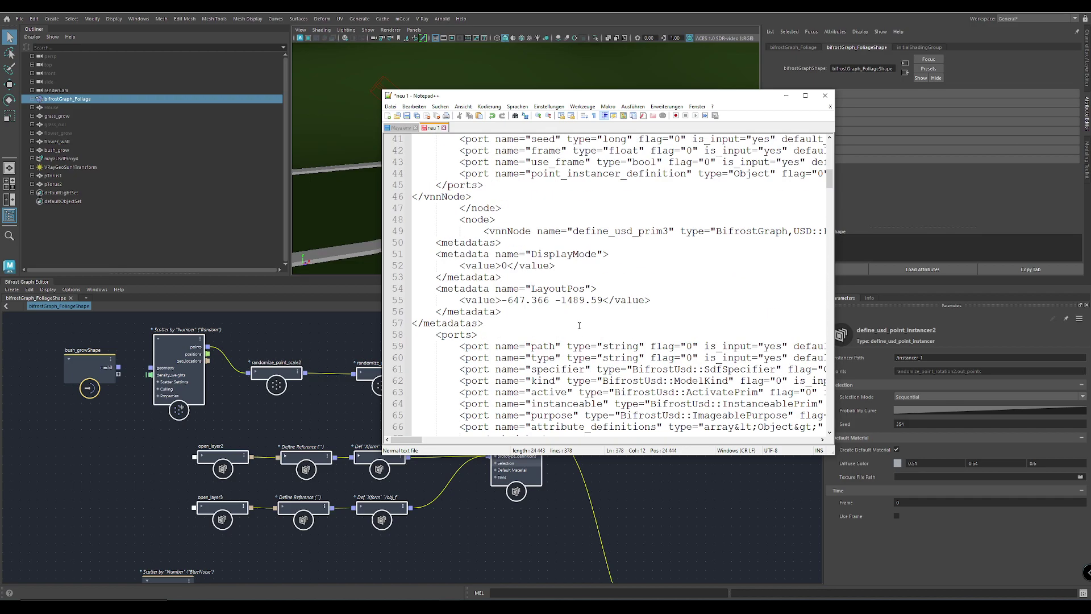
pyautogui.click(477, 265)
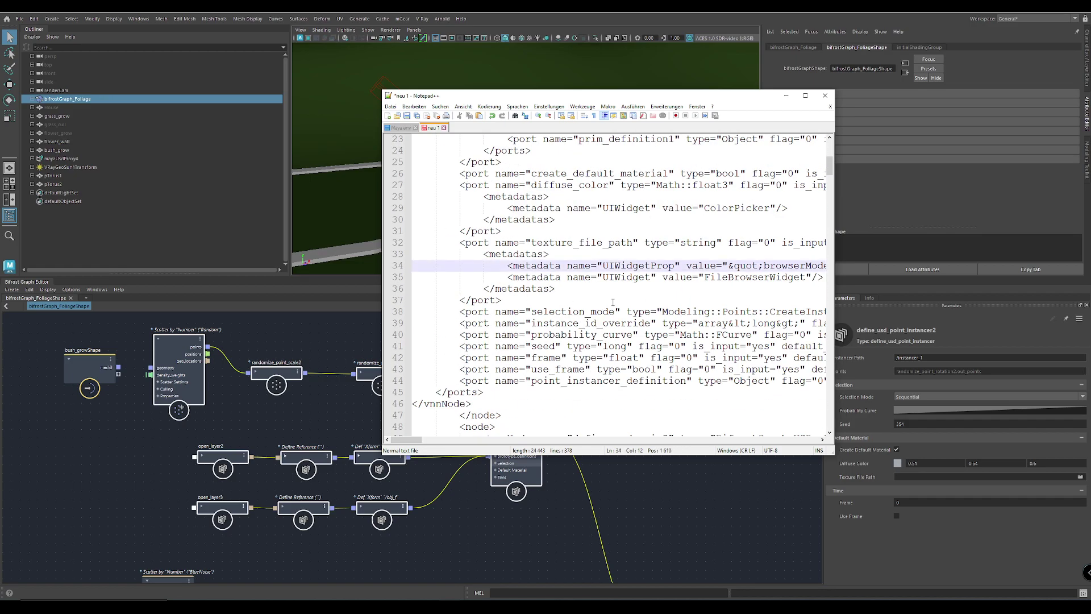
pyautogui.hotkey('ctrl', 'a')
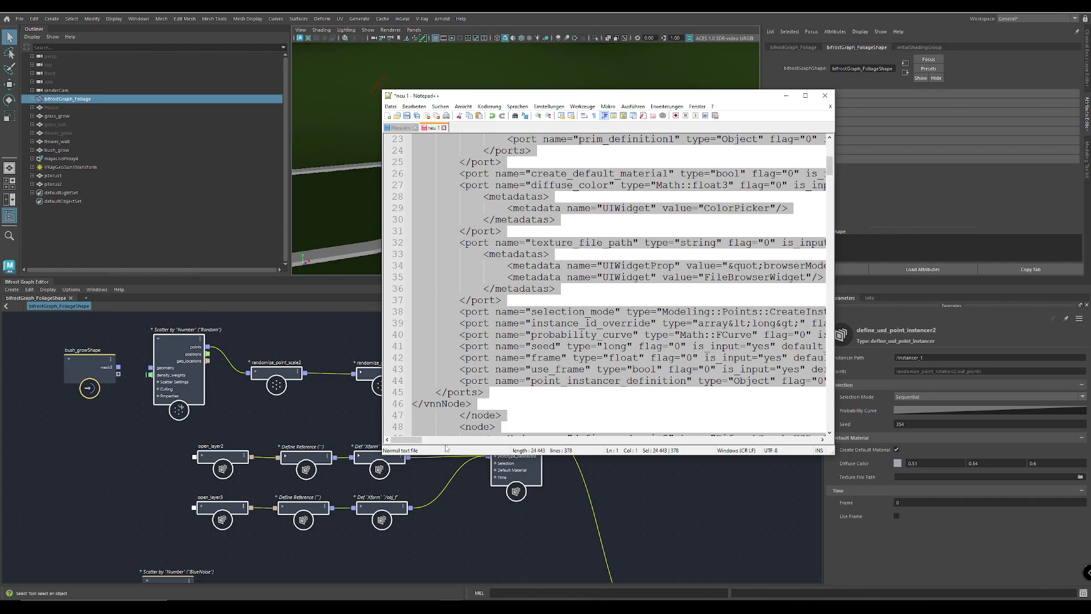
pyautogui.click(825, 95)
pyautogui.click(447, 529)
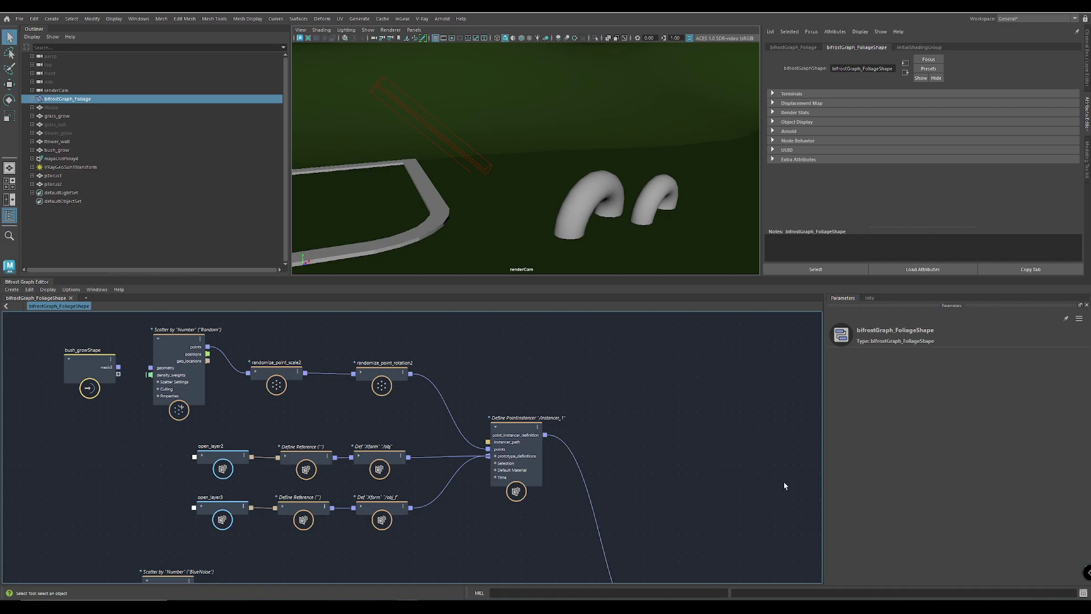
# Examine the bush branch's open_layer2 and open_layer3 reference chains and the /instancer_1 point instancer they feed
pyautogui.keyDown('alt'); pyautogui.moveTo(353, 421); pyautogui.dragTo(493, 432, button='middle'); pyautogui.keyUp('alt')
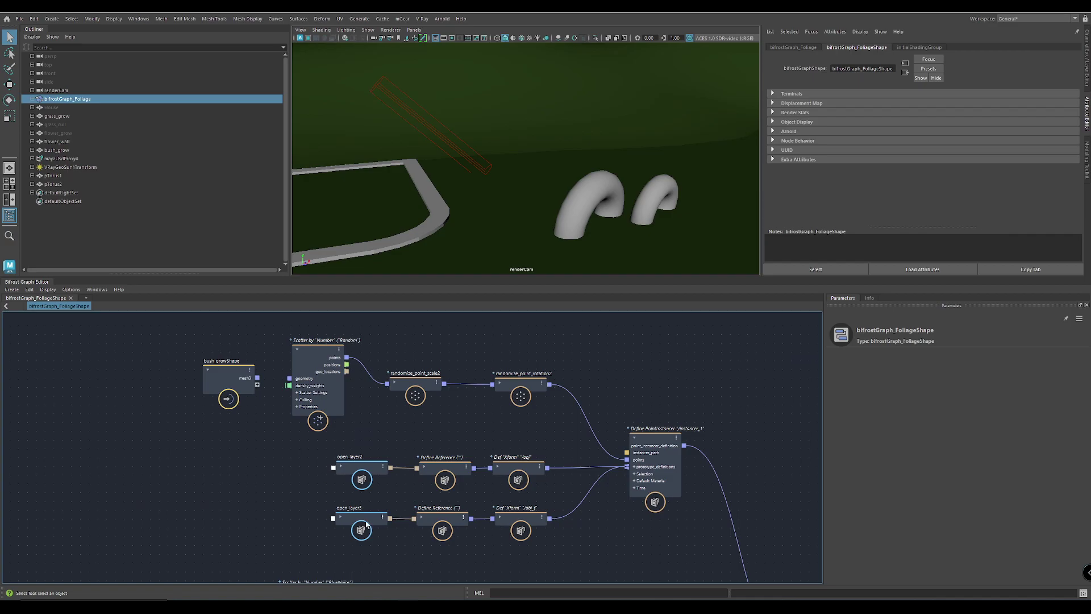
pyautogui.keyDown('alt'); pyautogui.moveTo(420, 415); pyautogui.dragTo(399, 375, button='middle'); pyautogui.keyUp('alt')
pyautogui.scroll(2, 421, 416)
pyautogui.scroll(2, 401, 355)
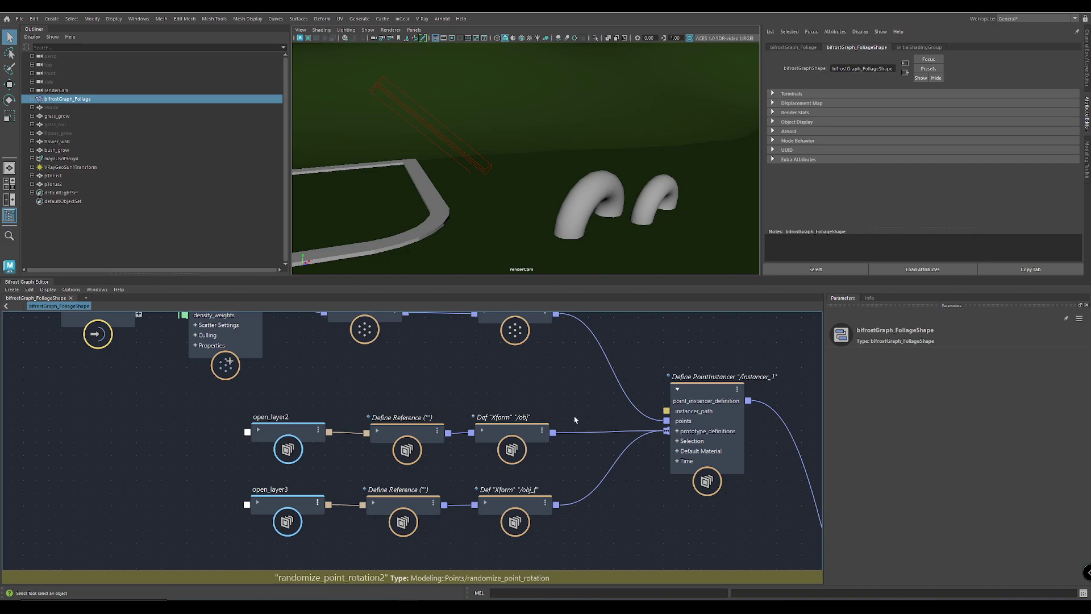
pyautogui.keyDown('alt'); pyautogui.moveTo(552, 399); pyautogui.dragTo(506, 377, button='middle'); pyautogui.keyUp('alt')
pyautogui.moveTo(244, 403); pyautogui.dragTo(244, 405)
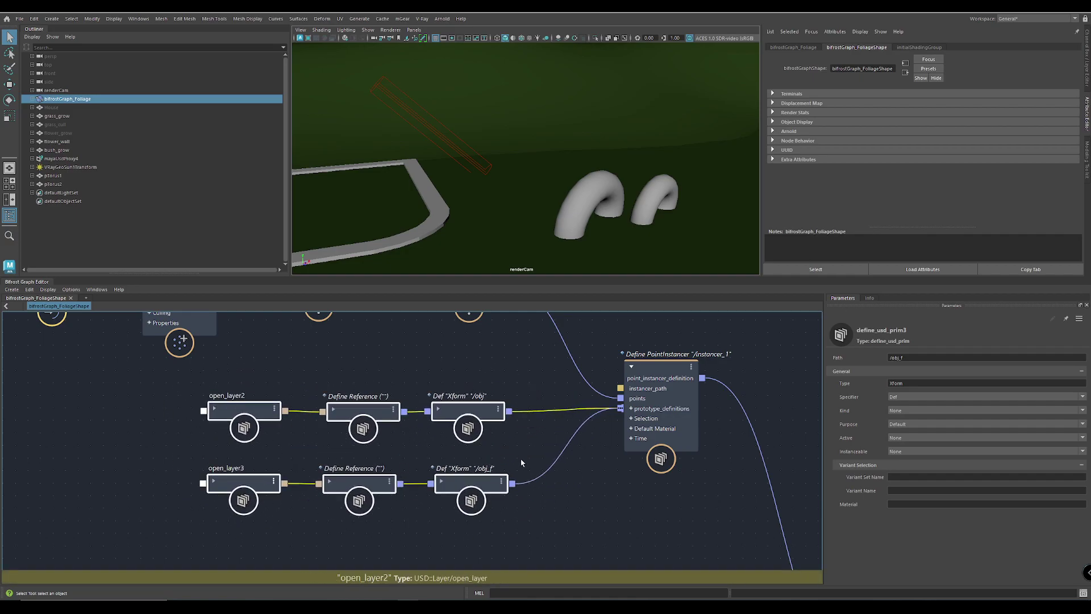
pyautogui.moveTo(538, 430); pyautogui.dragTo(553, 479, button='middle')
pyautogui.moveTo(682, 419); pyautogui.dragTo(704, 389)
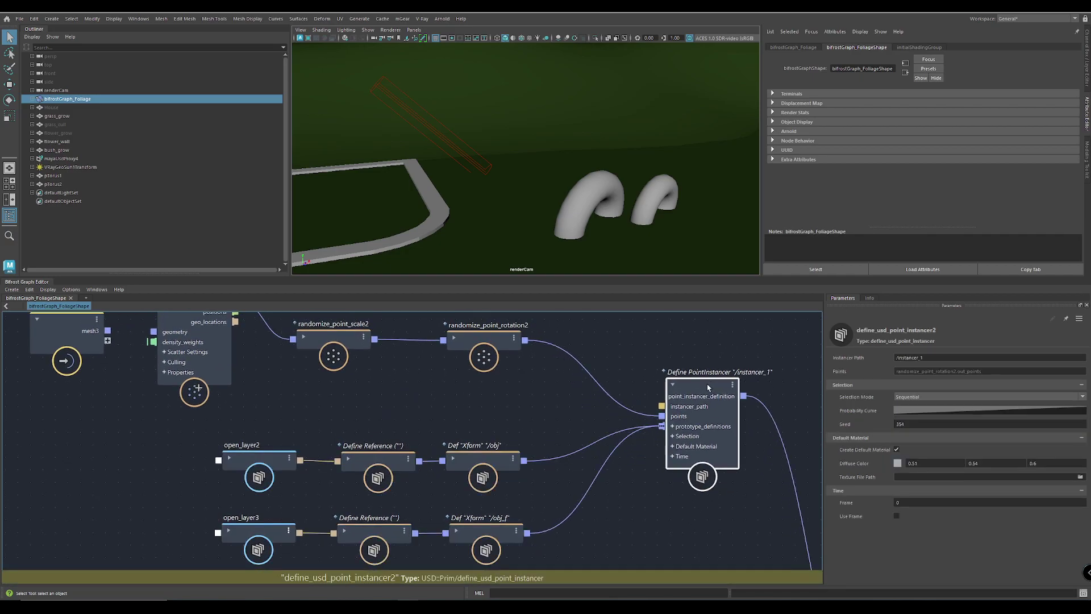
# Inspect the settings of the bush branch's Random scatter node and randomize_point_scale2
pyautogui.moveTo(329, 410); pyautogui.dragTo(456, 497, button='middle')
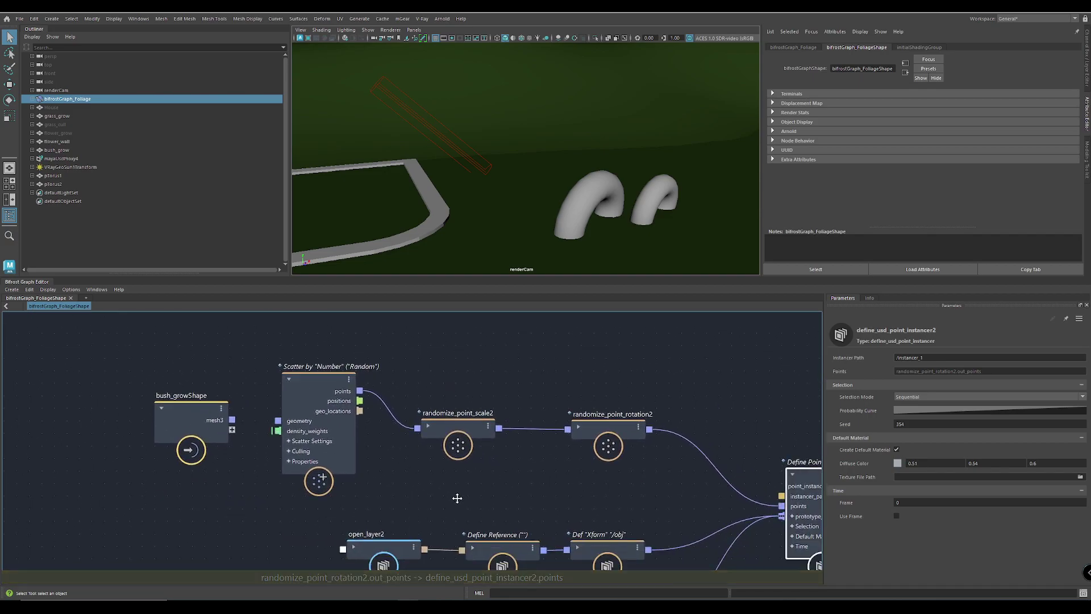
pyautogui.moveTo(455, 428); pyautogui.dragTo(471, 431)
pyautogui.moveTo(289, 391); pyautogui.dragTo(293, 391)
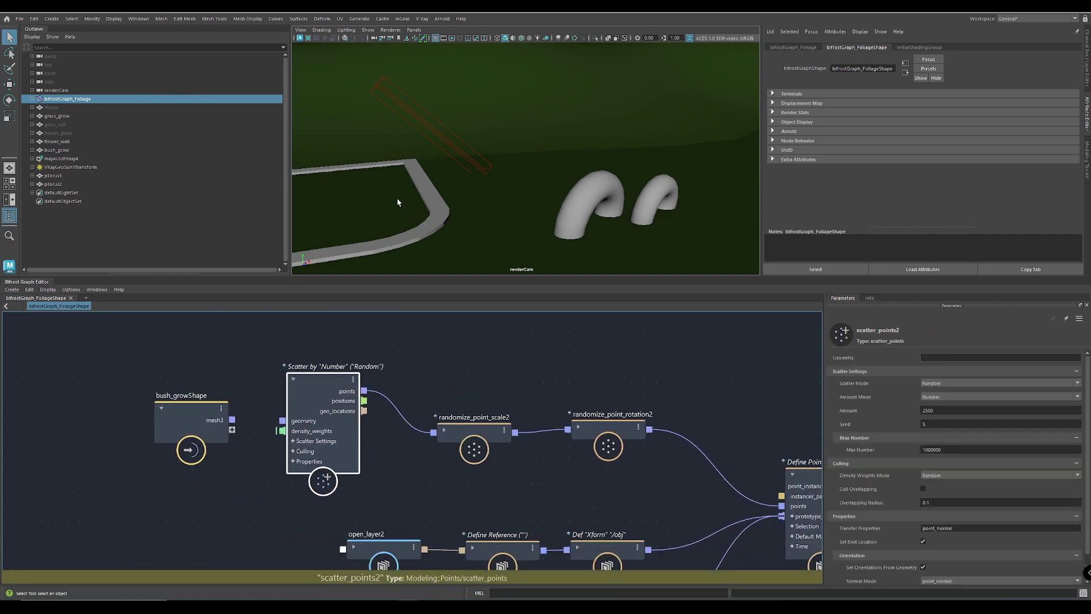
pyautogui.moveTo(470, 449)
pyautogui.mouseDown()
pyautogui.moveTo(468, 425)
pyautogui.moveTo(470, 442)
pyautogui.mouseUp()
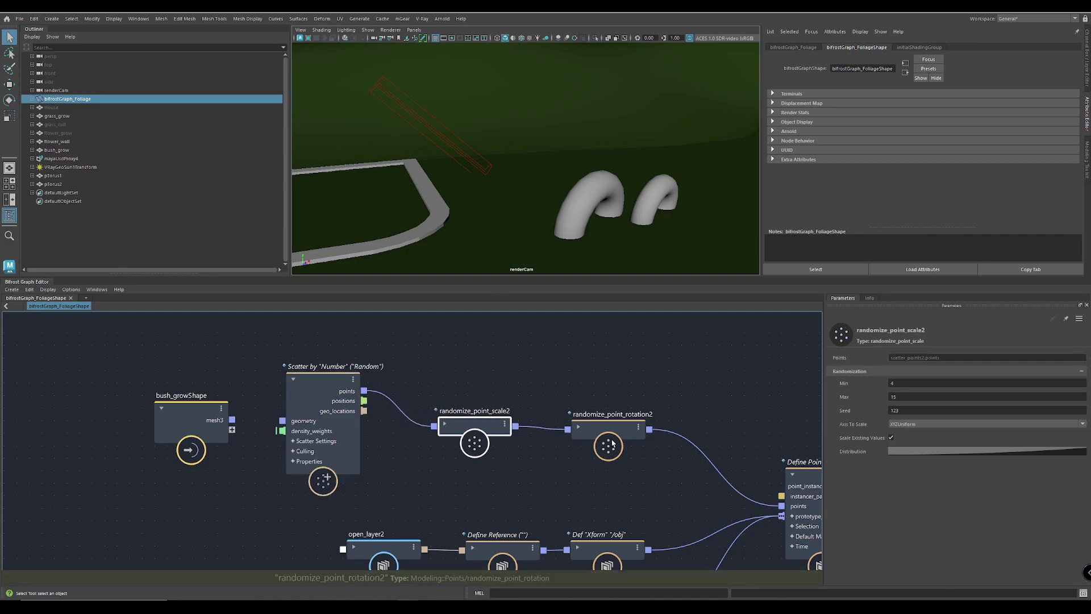
# Connect the bush_growShape and flower_growShape meshes to the geometry inputs of their respective scatter nodes
pyautogui.moveTo(232, 419); pyautogui.dragTo(284, 424)
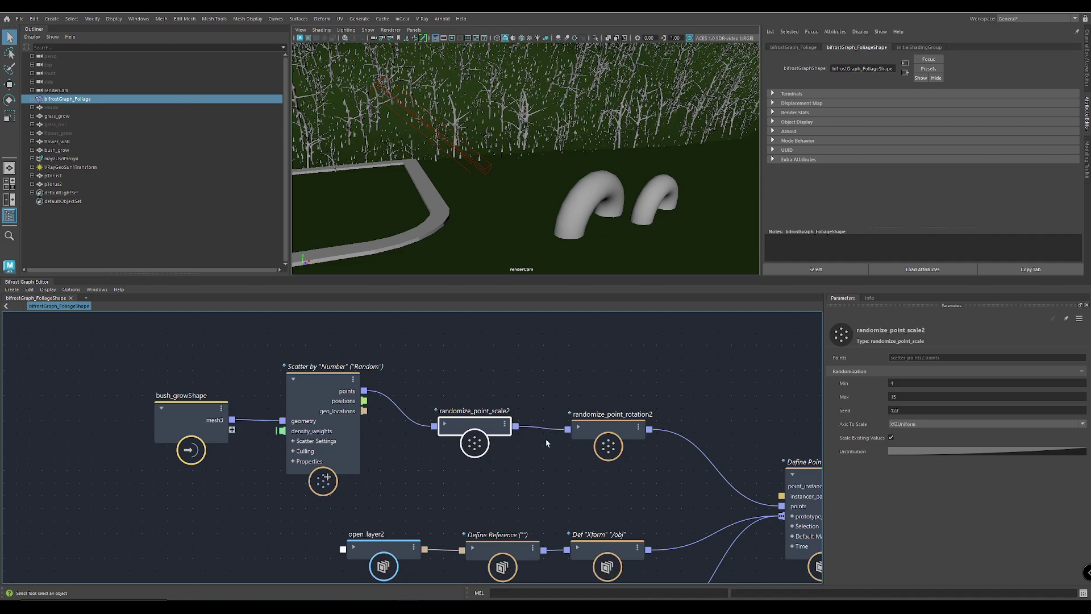
pyautogui.moveTo(563, 522); pyautogui.dragTo(301, 405, button='middle')
pyautogui.moveTo(521, 487); pyautogui.dragTo(615, 392, button='middle')
pyautogui.moveTo(554, 513); pyautogui.dragTo(580, 404, button='middle')
pyautogui.moveTo(242, 395); pyautogui.dragTo(446, 377, button='middle')
pyautogui.moveTo(278, 408); pyautogui.dragTo(337, 418)
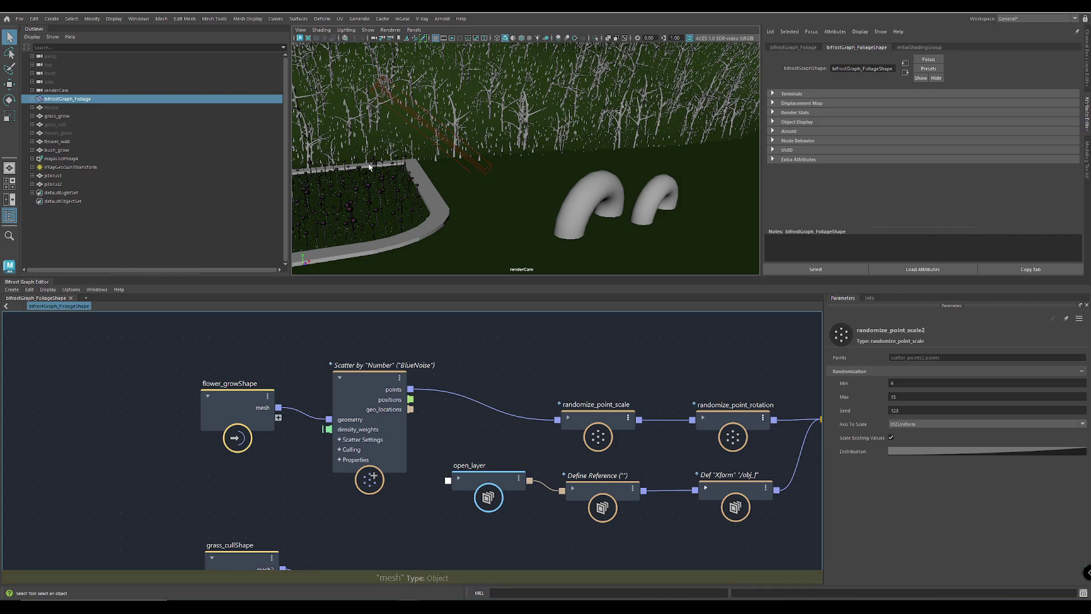
# Connect pPlaneShape1's mesh1 output to the mesh1 input of Cull_Points
pyautogui.keyDown('alt'); pyautogui.moveTo(512, 454); pyautogui.dragTo(463, 353, button='middle'); pyautogui.keyUp('alt')
pyautogui.keyDown('alt'); pyautogui.moveTo(369, 449); pyautogui.dragTo(465, 351, button='middle'); pyautogui.keyUp('alt')
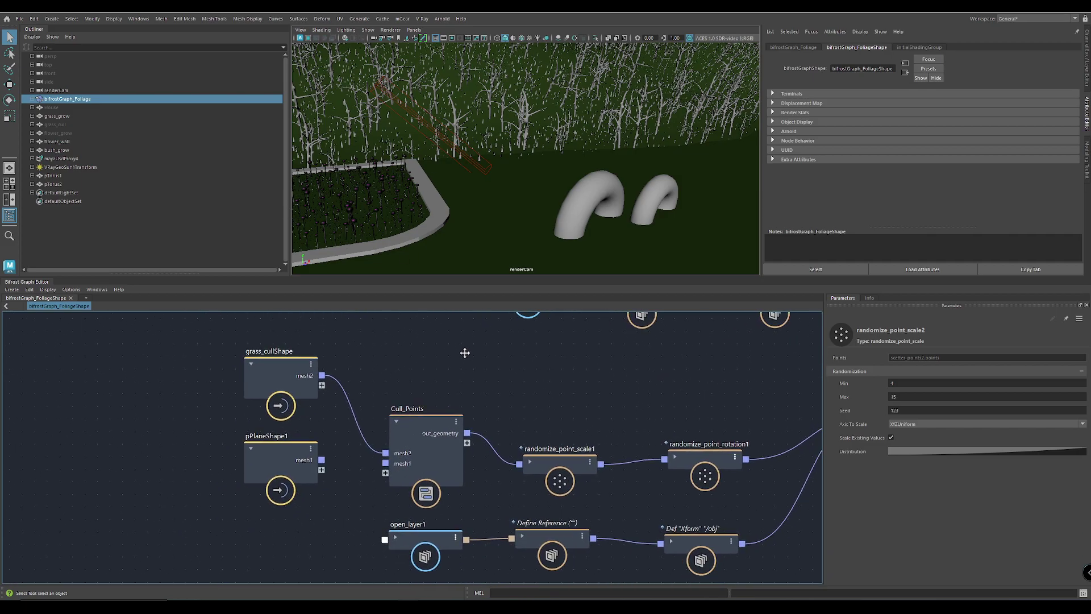
pyautogui.moveTo(325, 462); pyautogui.dragTo(390, 464)
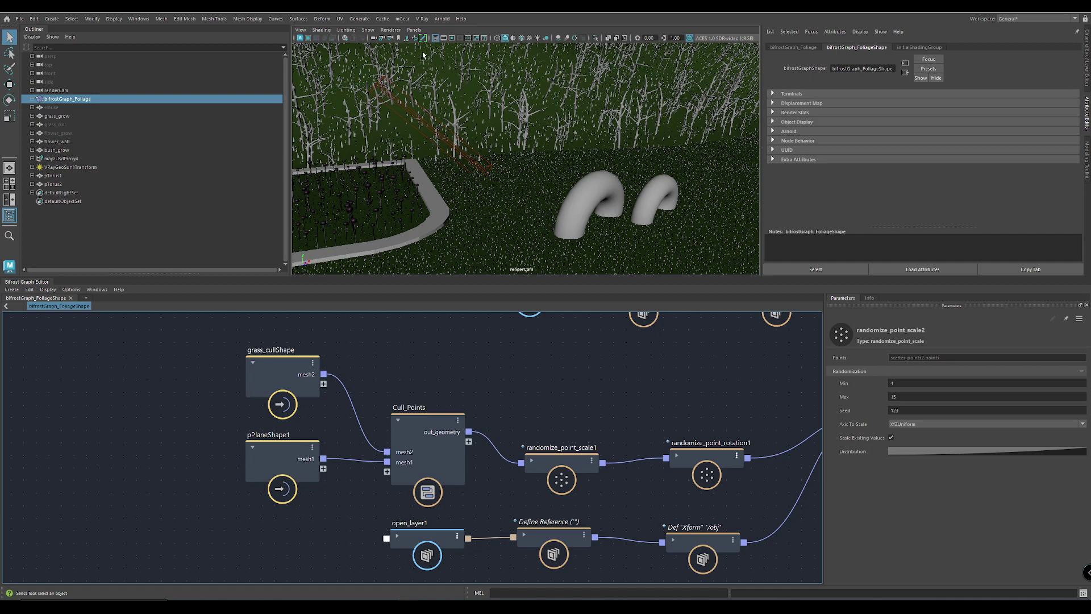
# Preview the foliage with the viewport render, stop it, and inspect the files referenced by open_layer2 and open_layer3
pyautogui.click(346, 37)
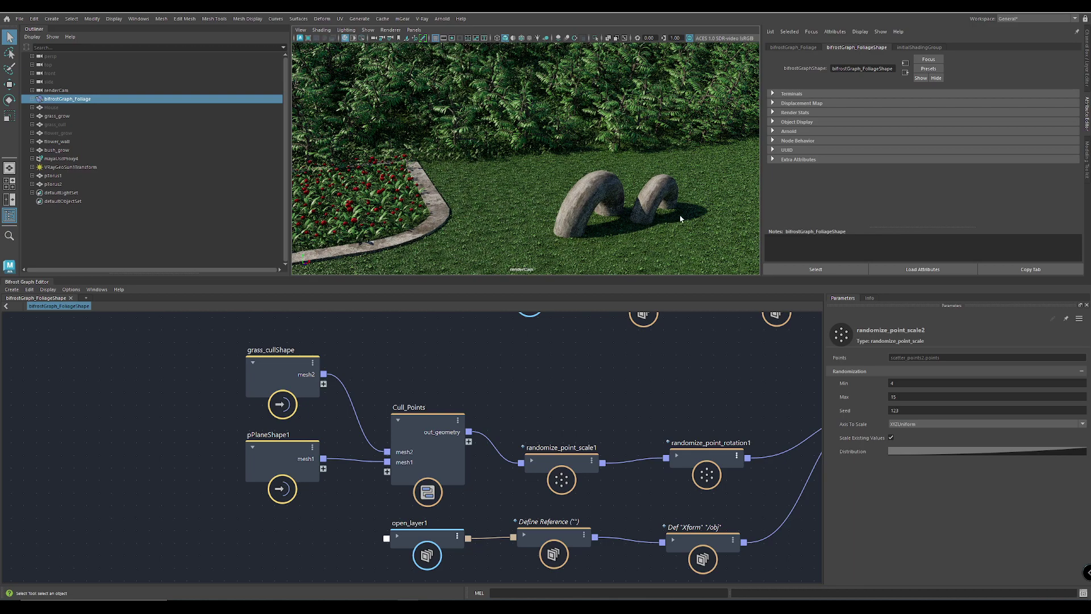
pyautogui.keyDown('alt'); pyautogui.moveTo(467, 398); pyautogui.dragTo(460, 542, button='middle'); pyautogui.keyUp('alt')
pyautogui.keyDown('alt'); pyautogui.moveTo(694, 355); pyautogui.dragTo(268, 453, button='middle'); pyautogui.keyUp('alt')
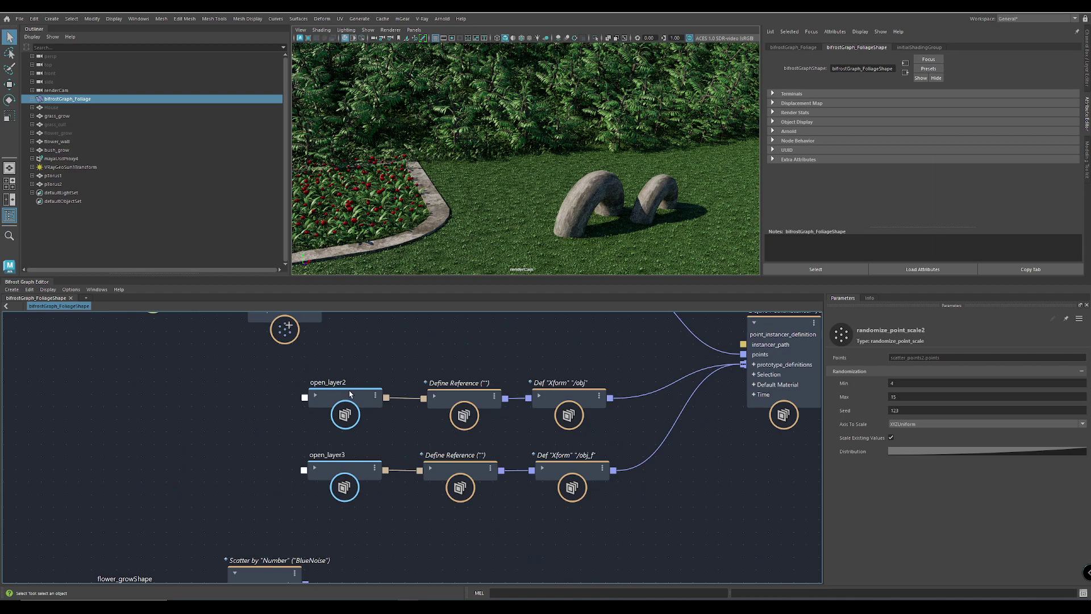
pyautogui.moveTo(344, 413); pyautogui.dragTo(337, 401)
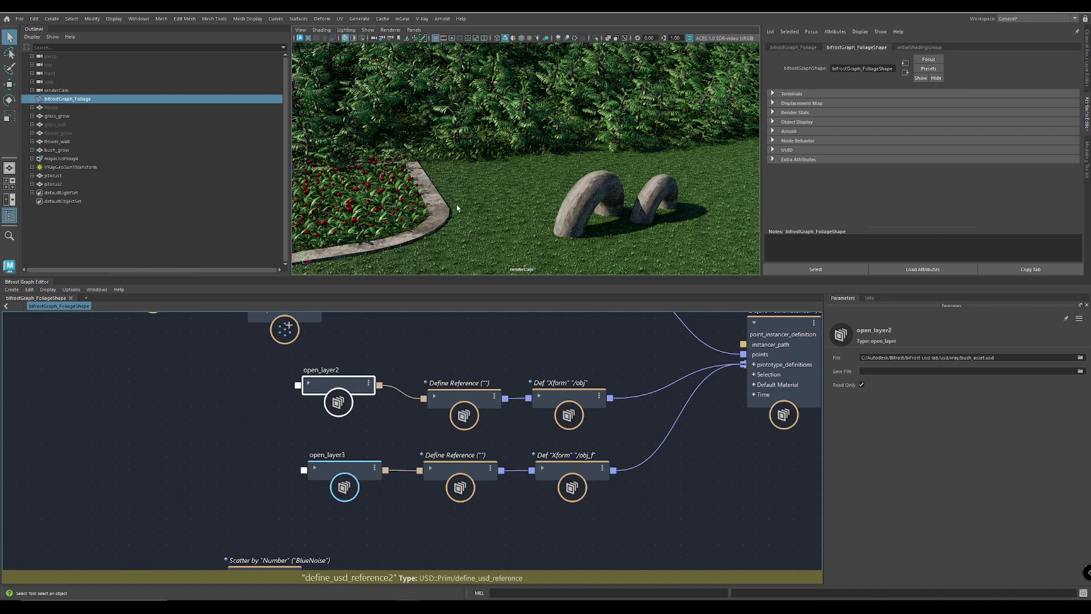
pyautogui.click(345, 38)
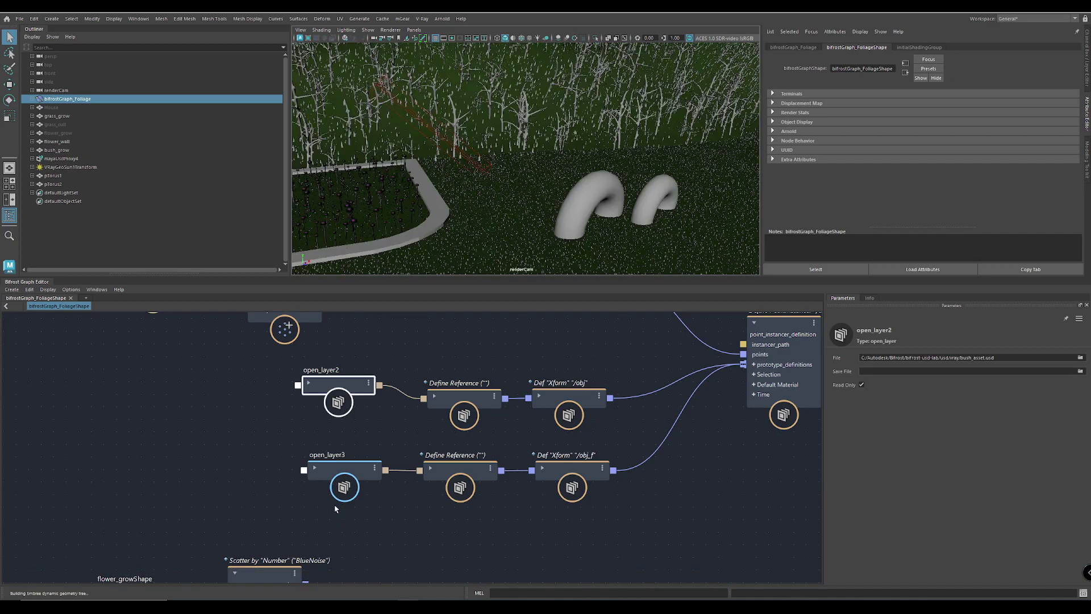
pyautogui.moveTo(339, 484); pyautogui.dragTo(327, 492)
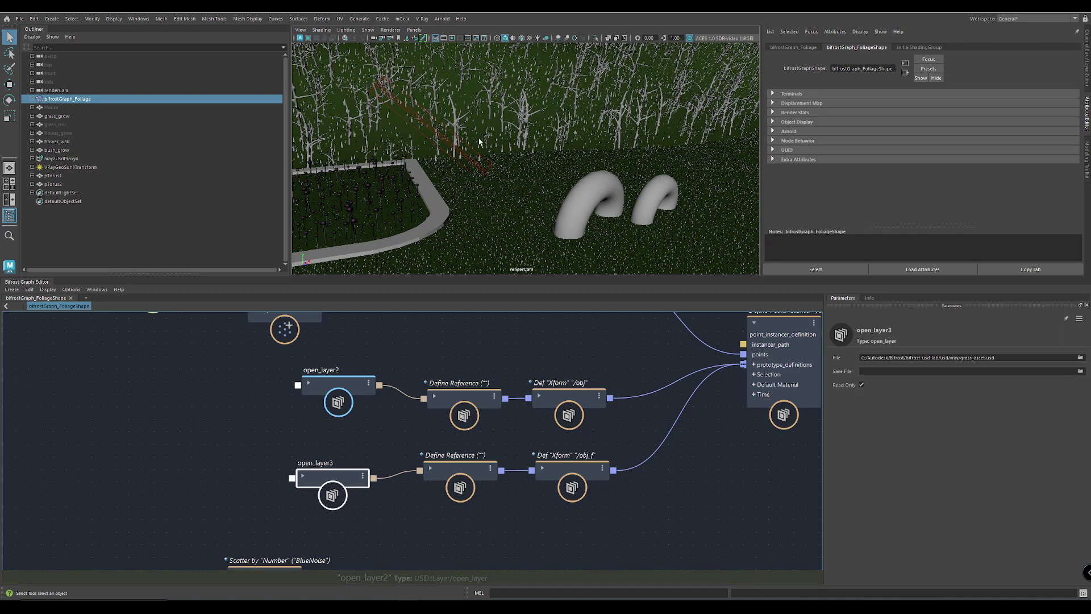
# Unhide the grass_cull mesh and inspect its volume around the flower bed
pyautogui.scroll(-5, 716, 483)
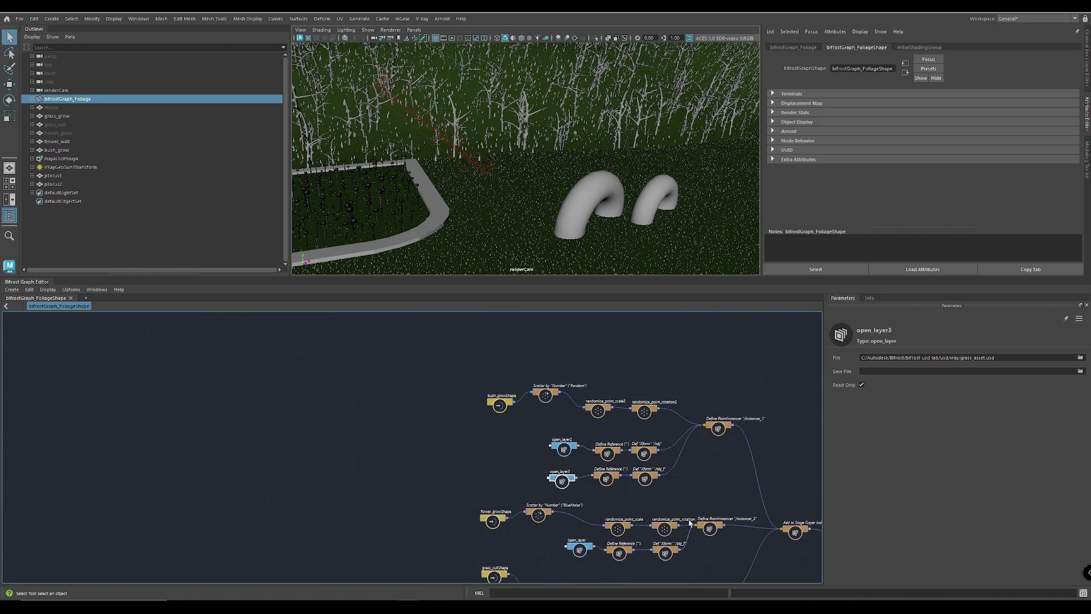
pyautogui.scroll(3, 719, 542)
pyautogui.moveTo(720, 542); pyautogui.dragTo(671, 505, button='middle')
pyautogui.moveTo(458, 536); pyautogui.dragTo(527, 419, button='middle')
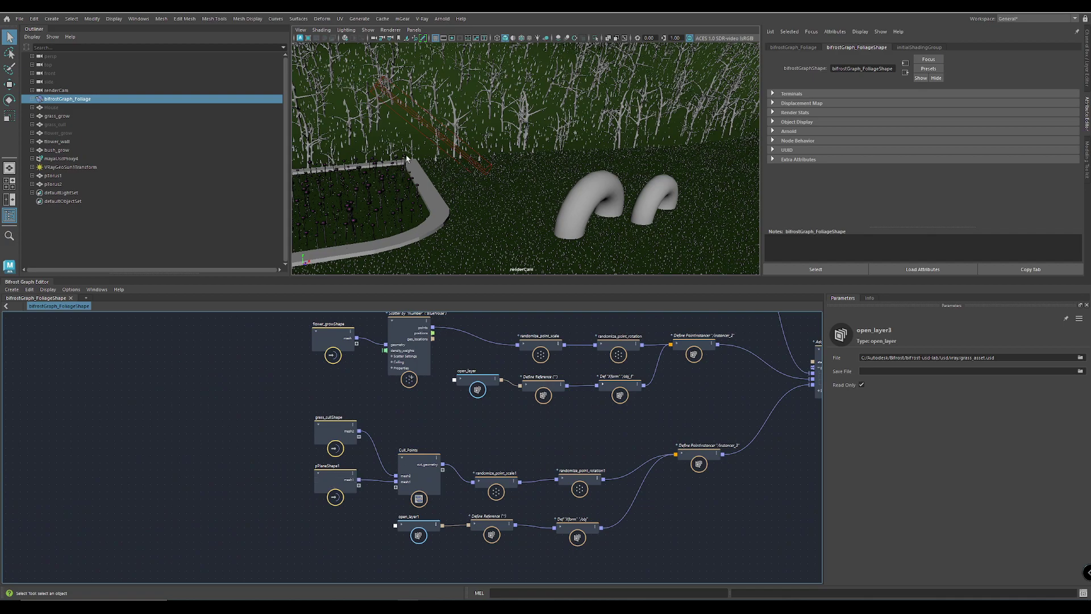
pyautogui.click(58, 125)
pyautogui.hotkey('shift', 'h')
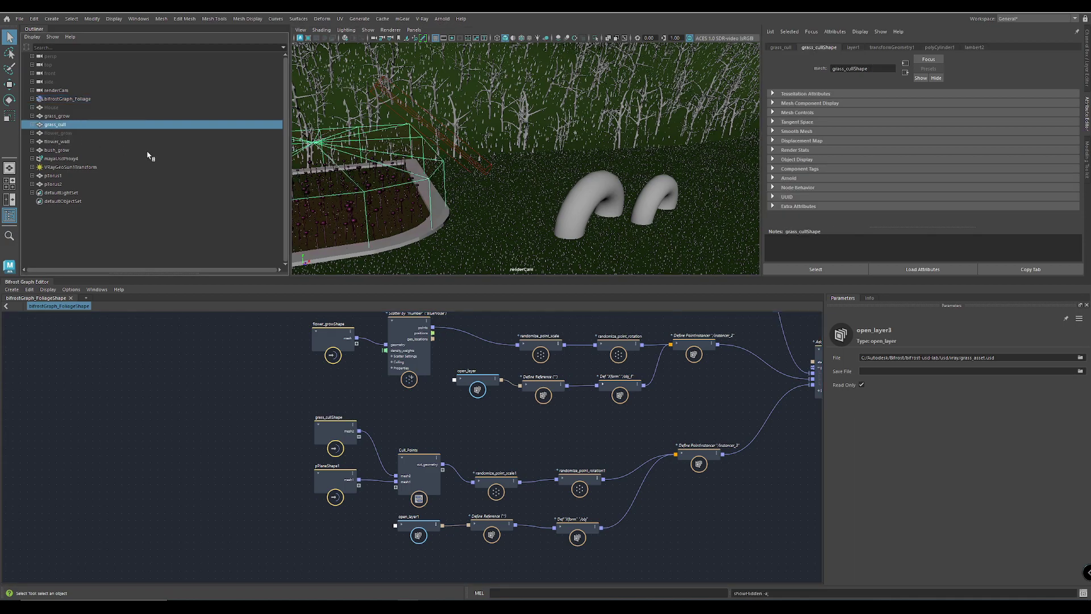
pyautogui.keyDown('alt'); pyautogui.moveTo(498, 187); pyautogui.dragTo(533, 142, button='middle'); pyautogui.keyUp('alt')
pyautogui.keyDown('alt'); pyautogui.moveTo(533, 142); pyautogui.dragTo(528, 161); pyautogui.keyUp('alt')
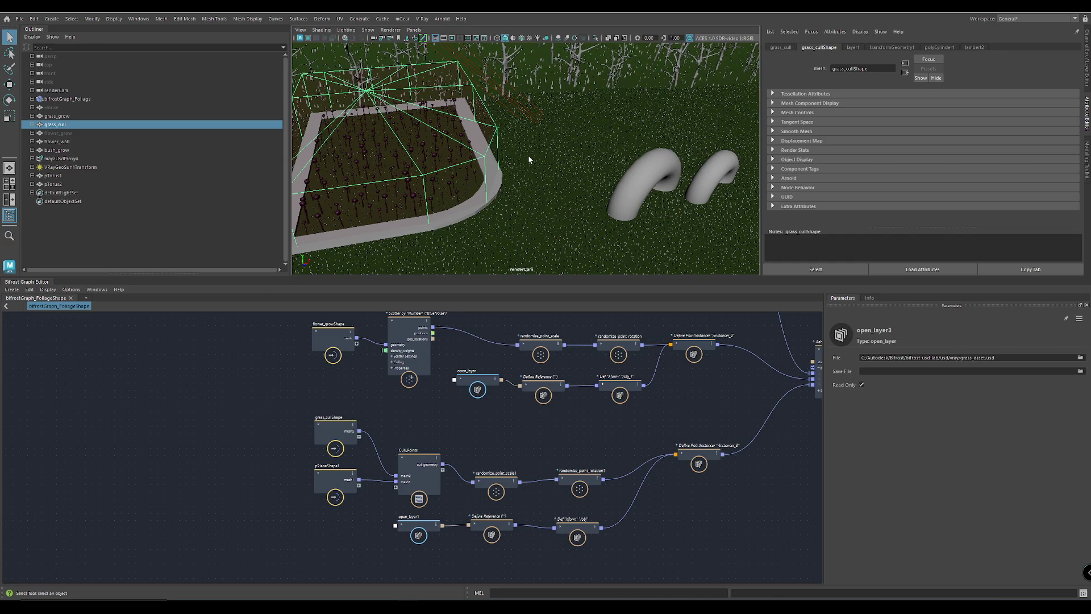
# Rearrange the pPlaneShape1 and grass_cullShape input nodes beside Cull_Points, spacing them further apart
pyautogui.keyDown('alt'); pyautogui.moveTo(529, 161); pyautogui.dragTo(499, 151, button='middle'); pyautogui.keyUp('alt')
pyautogui.keyDown('alt'); pyautogui.moveTo(499, 151); pyautogui.dragTo(505, 204, button='right'); pyautogui.keyUp('alt')
pyautogui.keyDown('alt'); pyautogui.moveTo(506, 203); pyautogui.dragTo(521, 183, button='middle'); pyautogui.keyUp('alt')
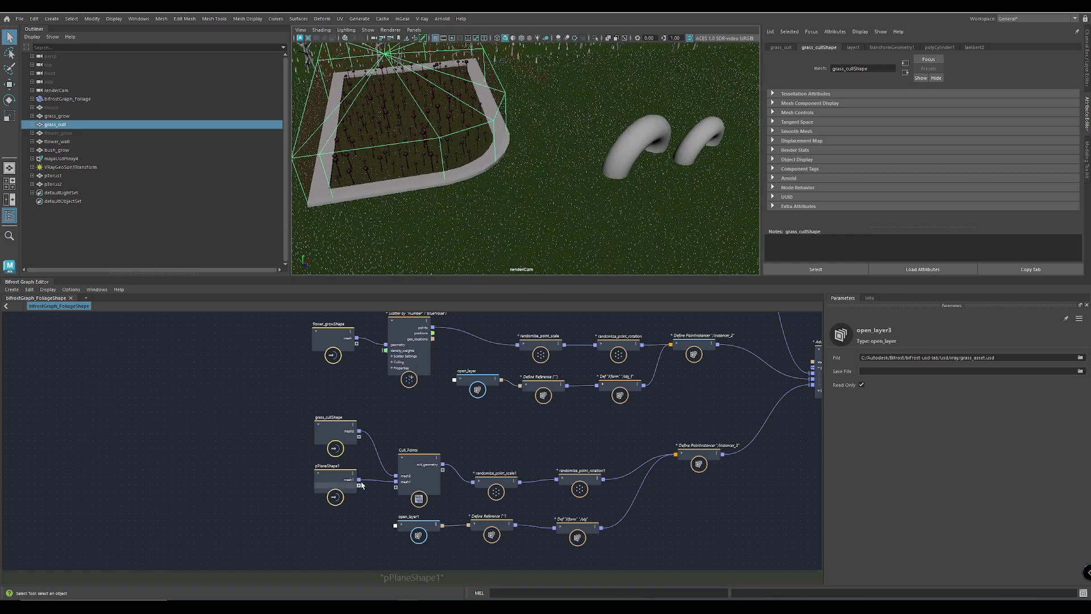
pyautogui.moveTo(330, 484); pyautogui.dragTo(336, 506)
pyautogui.moveTo(336, 444)
pyautogui.mouseDown()
pyautogui.moveTo(319, 452)
pyautogui.moveTo(333, 443)
pyautogui.mouseUp()
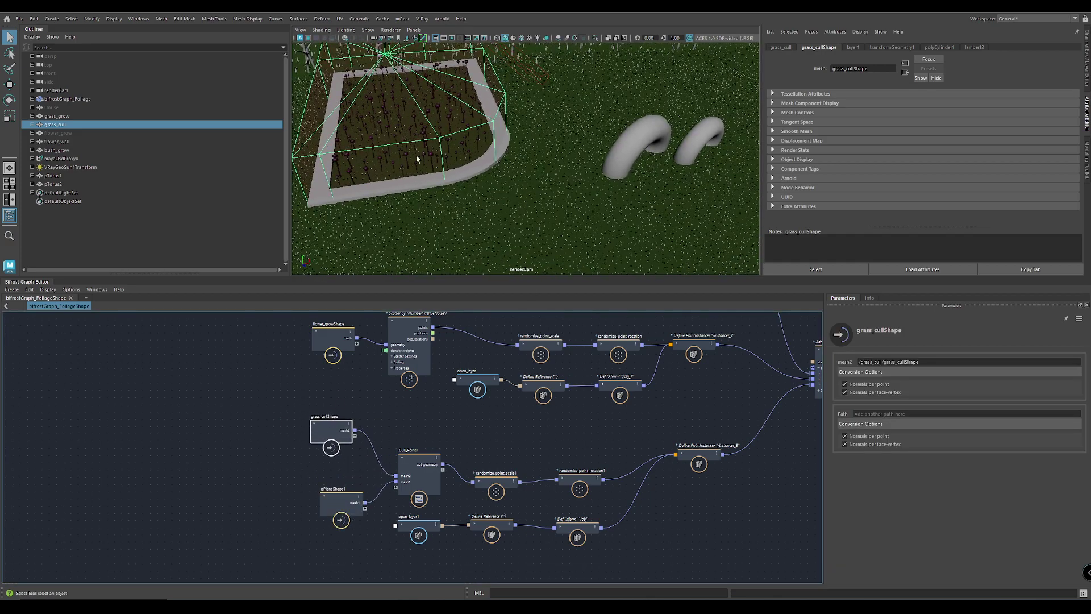
# Move the grass_cull mesh off the flower bed and over the two torus arches, and preview the culled grass with the viewport render
pyautogui.keyDown('alt'); pyautogui.moveTo(428, 143); pyautogui.dragTo(487, 264); pyautogui.keyUp('alt')
pyautogui.press('w')
pyautogui.keyDown('alt'); pyautogui.moveTo(487, 263); pyautogui.dragTo(530, 175, button='middle'); pyautogui.keyUp('alt')
pyautogui.keyDown('alt'); pyautogui.moveTo(531, 176); pyautogui.dragTo(668, 234, button='right'); pyautogui.keyUp('alt')
pyautogui.keyDown('alt'); pyautogui.moveTo(668, 234); pyautogui.dragTo(639, 209); pyautogui.keyUp('alt')
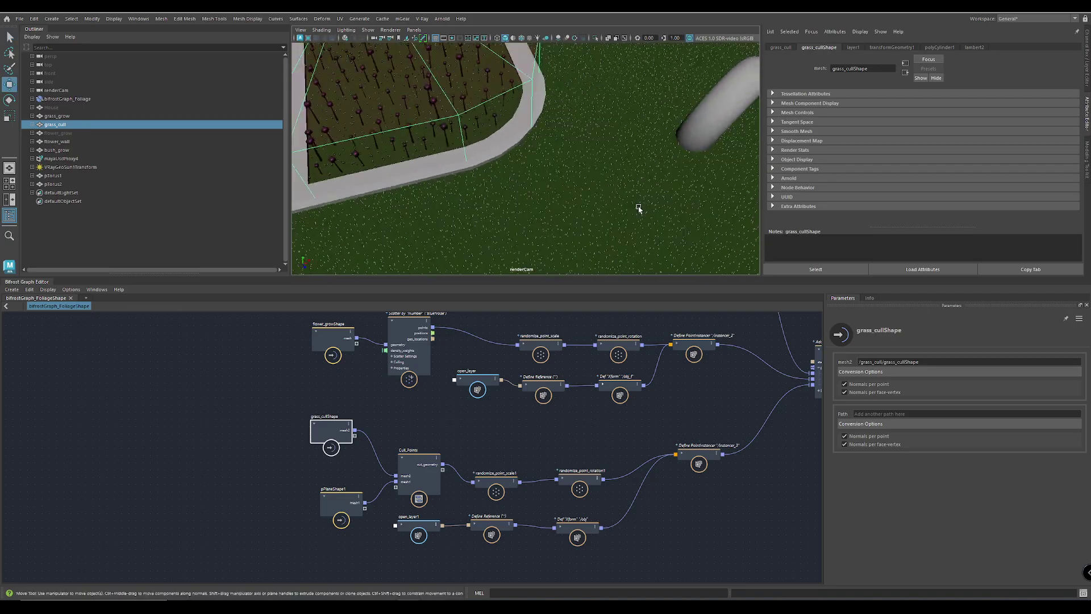
pyautogui.keyDown('alt'); pyautogui.moveTo(639, 209); pyautogui.dragTo(604, 264, button='middle'); pyautogui.keyUp('alt')
pyautogui.keyDown('alt'); pyautogui.moveTo(604, 264); pyautogui.dragTo(480, 195, button='right'); pyautogui.keyUp('alt')
pyautogui.moveTo(439, 97); pyautogui.dragTo(509, 146)
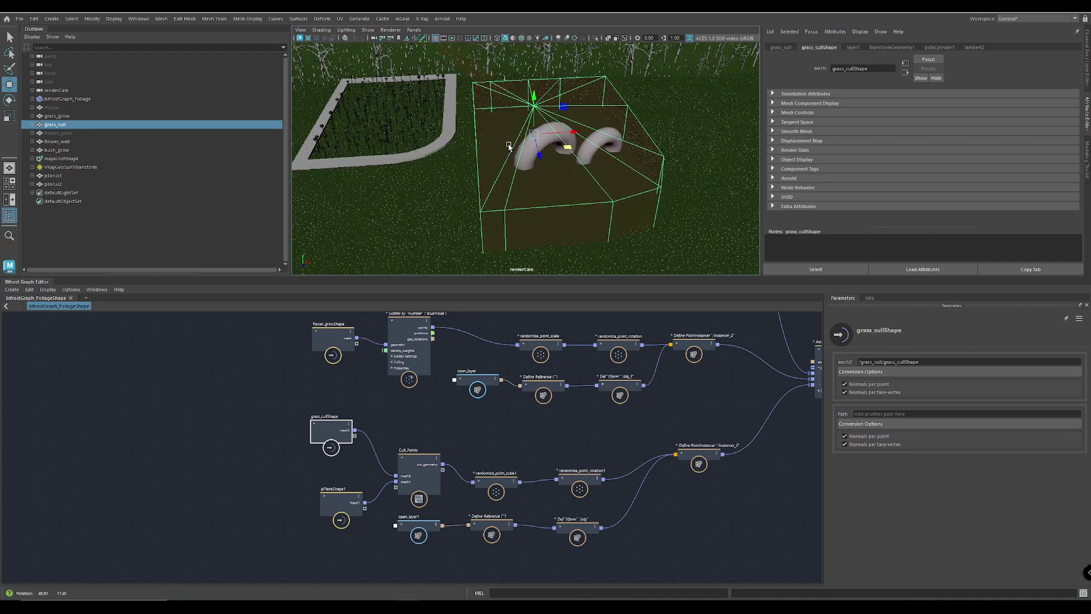
pyautogui.click(346, 38)
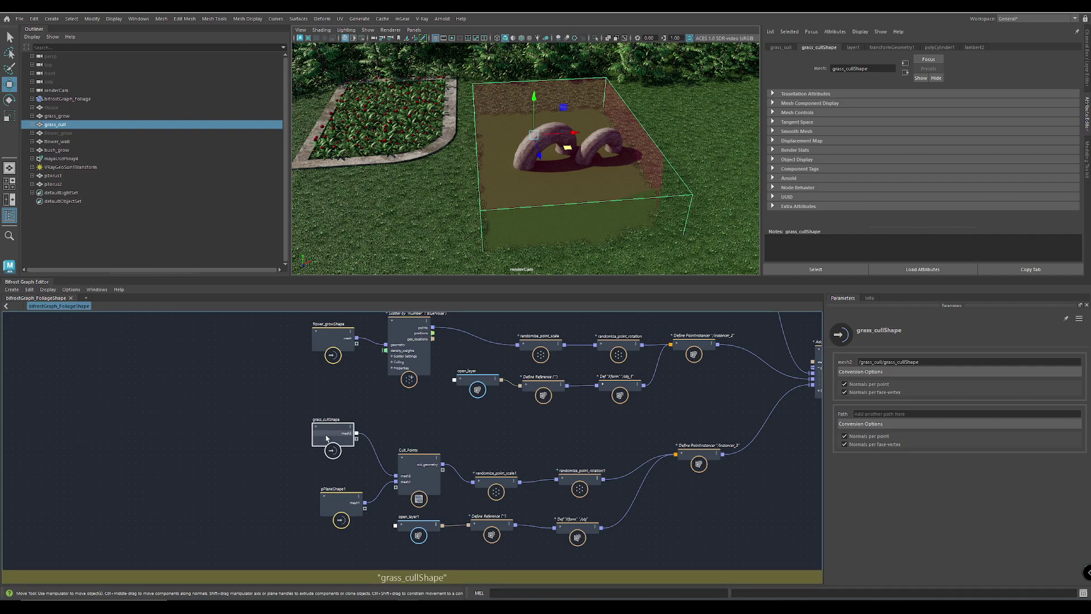
pyautogui.moveTo(324, 433)
pyautogui.mouseDown()
pyautogui.moveTo(358, 438)
pyautogui.moveTo(338, 427)
pyautogui.mouseUp()
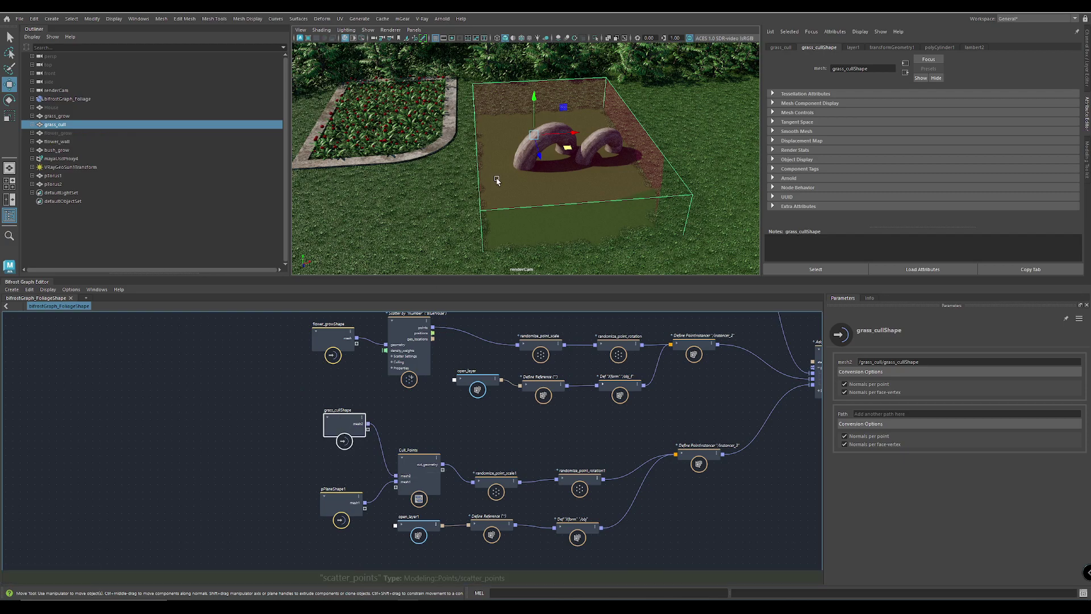
# Stop the viewport render and replace the file referenced by open_layer1 with bushGeometry.usd
pyautogui.keyDown('alt'); pyautogui.moveTo(518, 461); pyautogui.dragTo(462, 452, button='middle'); pyautogui.keyUp('alt')
pyautogui.scroll(3, 427, 427)
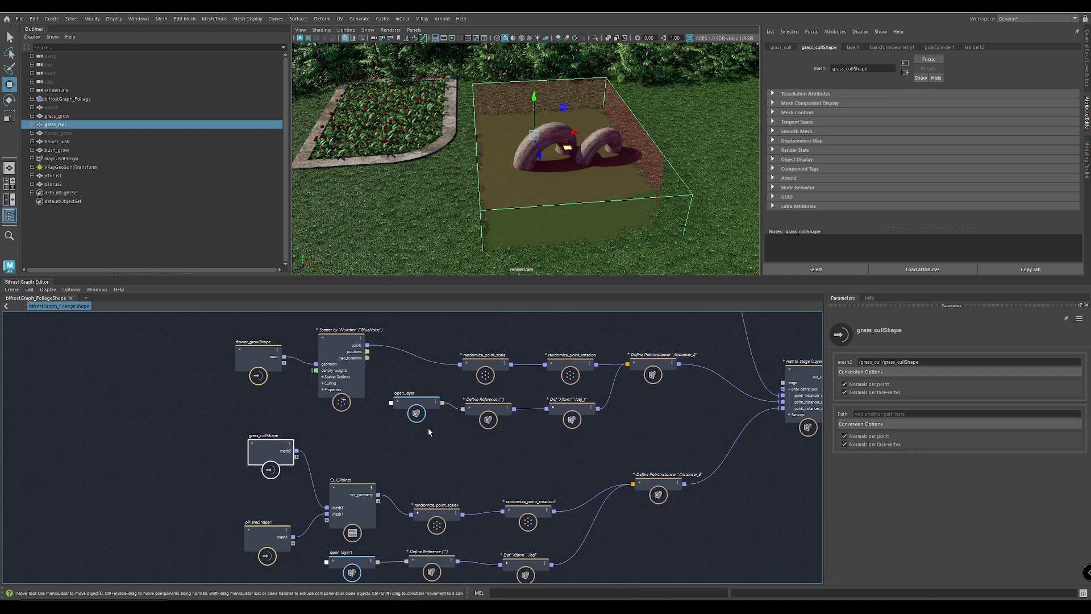
pyautogui.keyDown('alt'); pyautogui.moveTo(431, 357); pyautogui.dragTo(419, 540, button='middle'); pyautogui.keyUp('alt')
pyautogui.keyDown('alt'); pyautogui.moveTo(414, 438); pyautogui.dragTo(447, 334, button='middle'); pyautogui.keyUp('alt')
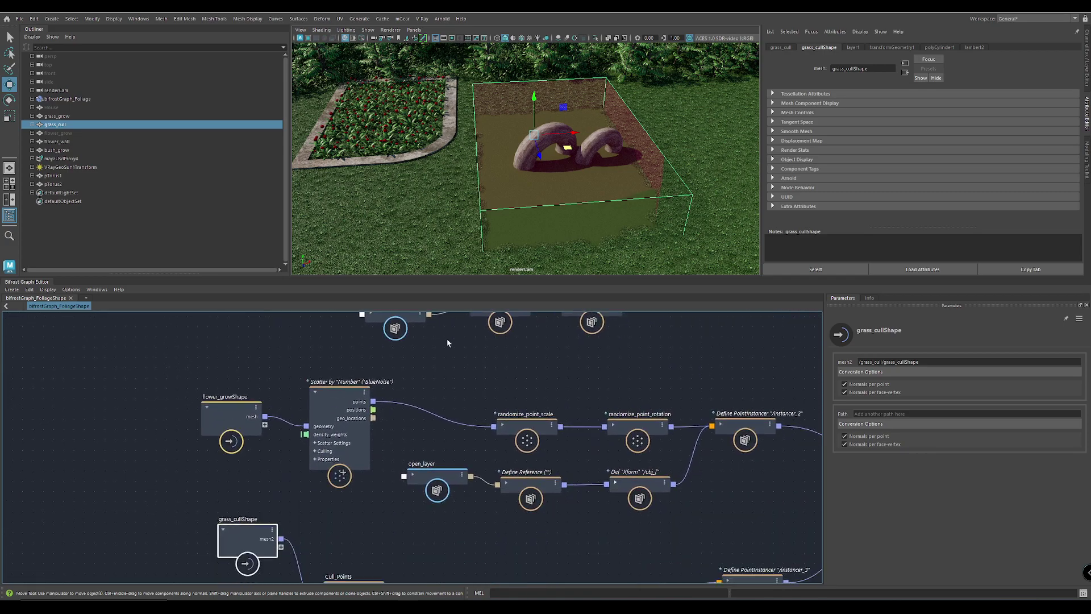
pyautogui.keyDown('alt'); pyautogui.moveTo(462, 560); pyautogui.dragTo(422, 350, button='middle'); pyautogui.keyUp('alt')
pyautogui.scroll(2, 350, 439)
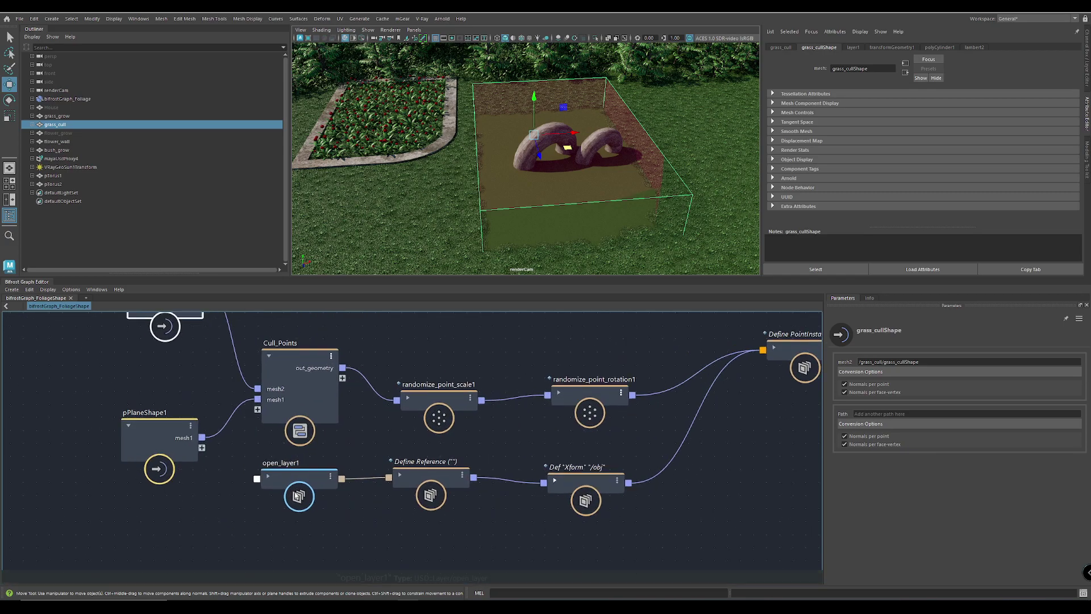
pyautogui.moveTo(313, 479)
pyautogui.mouseDown()
pyautogui.moveTo(324, 492)
pyautogui.moveTo(301, 514)
pyautogui.mouseUp()
pyautogui.click(345, 38)
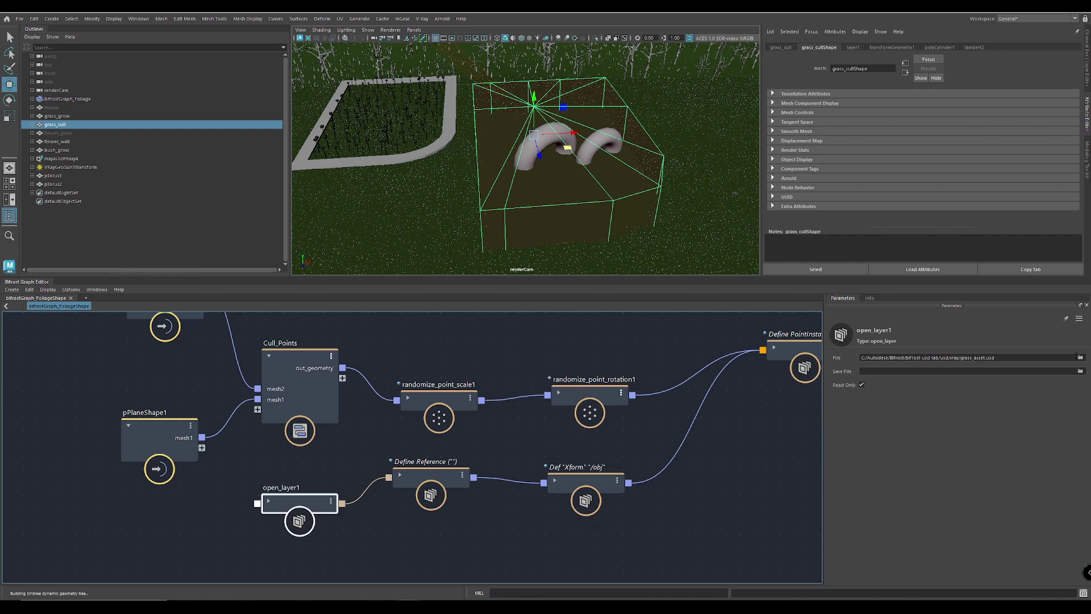
pyautogui.click(1081, 357)
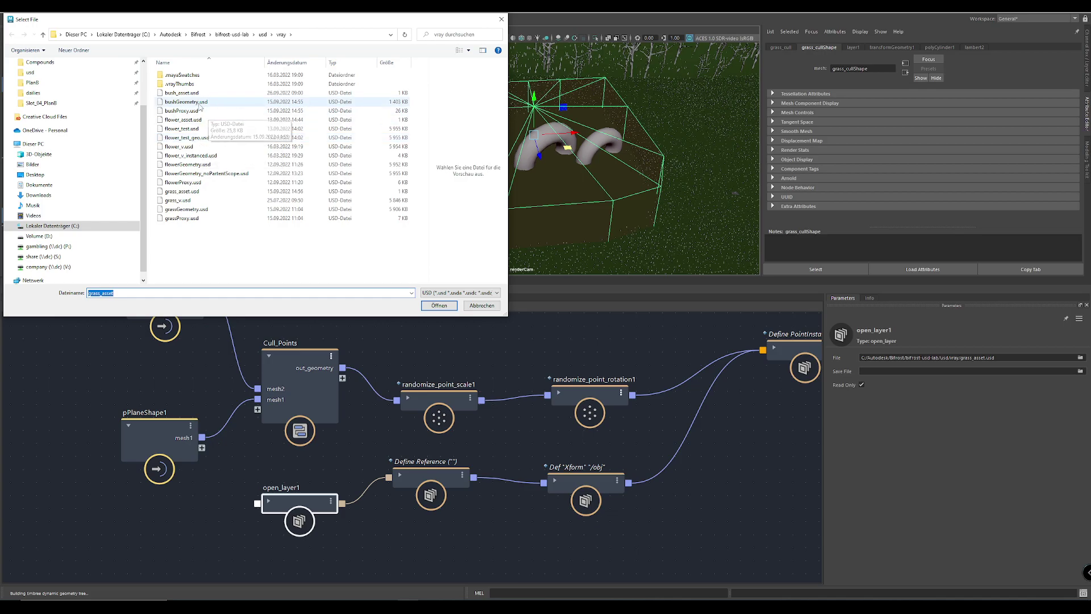
pyautogui.click(199, 104)
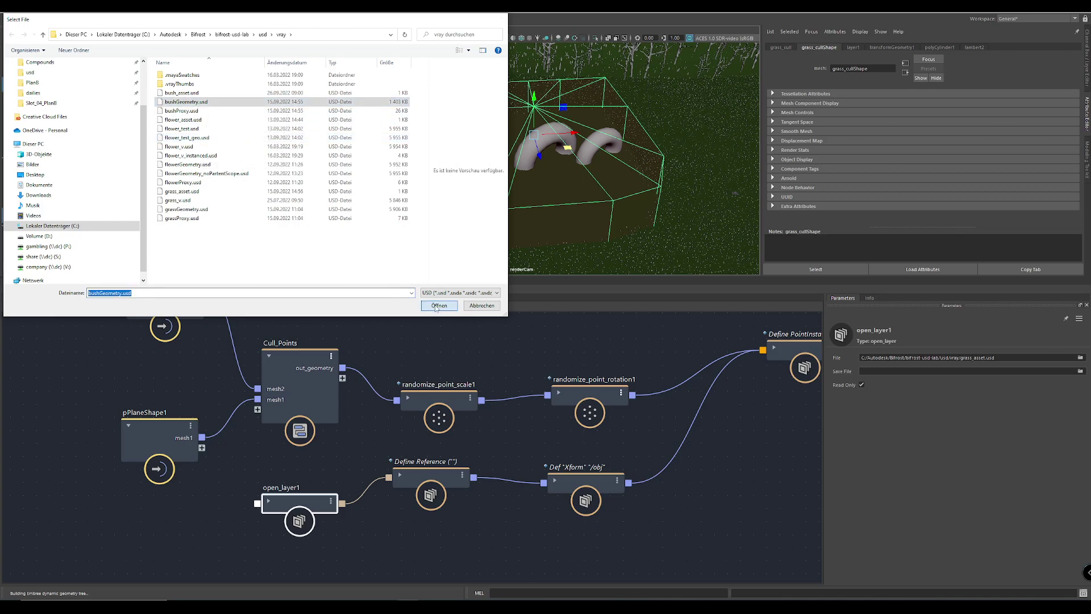
pyautogui.click(440, 305)
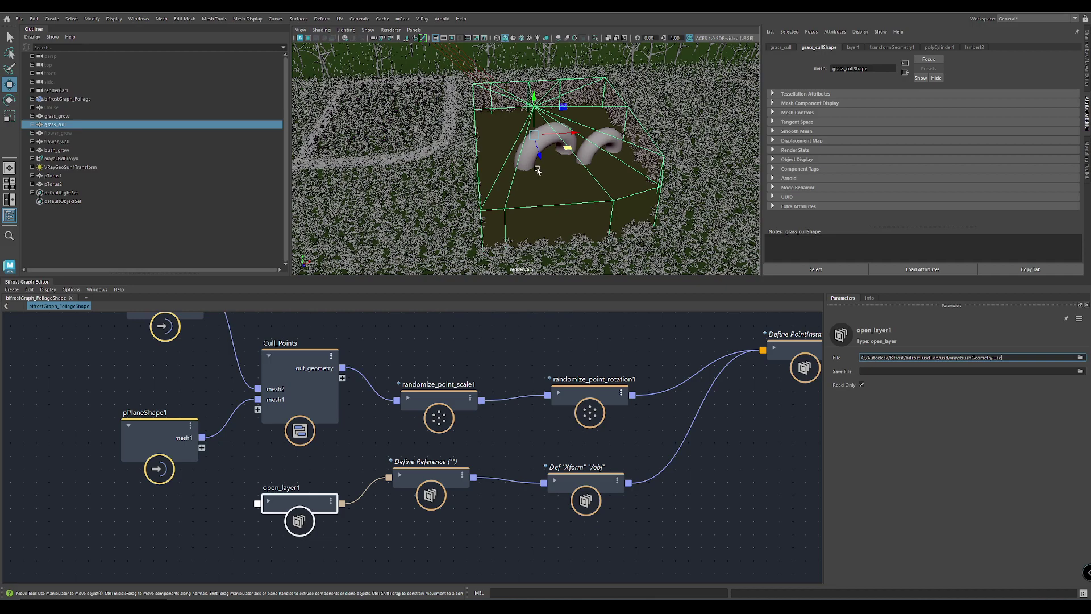
# View the replaced ground foliage from a lower angle and preview it with the viewport render
pyautogui.keyDown('alt'); pyautogui.moveTo(591, 234); pyautogui.dragTo(660, 228, button='middle'); pyautogui.keyUp('alt')
pyautogui.keyDown('alt'); pyautogui.moveTo(660, 228); pyautogui.dragTo(620, 202); pyautogui.keyUp('alt')
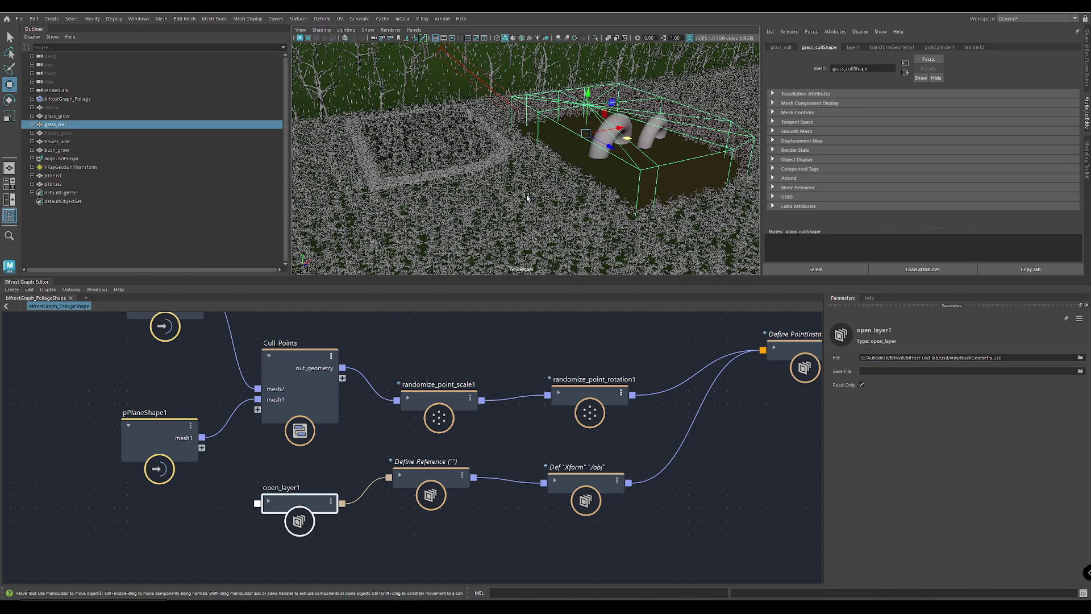
pyautogui.click(345, 38)
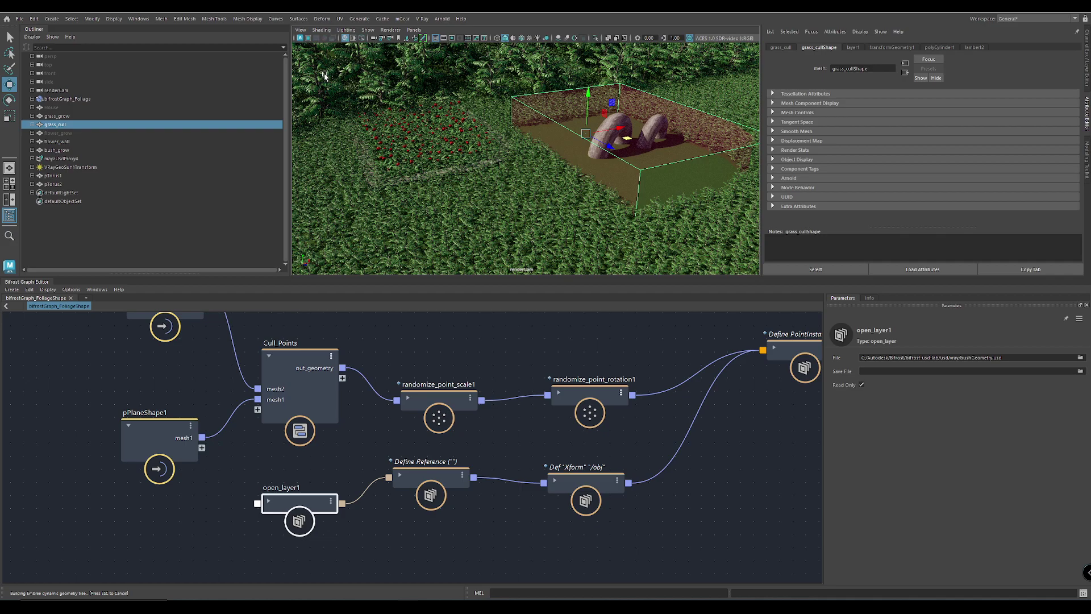
# Locate the open_layer3 reference branch above the flower scatter nodes in the foliage graph
pyautogui.scroll(-5, 569, 454)
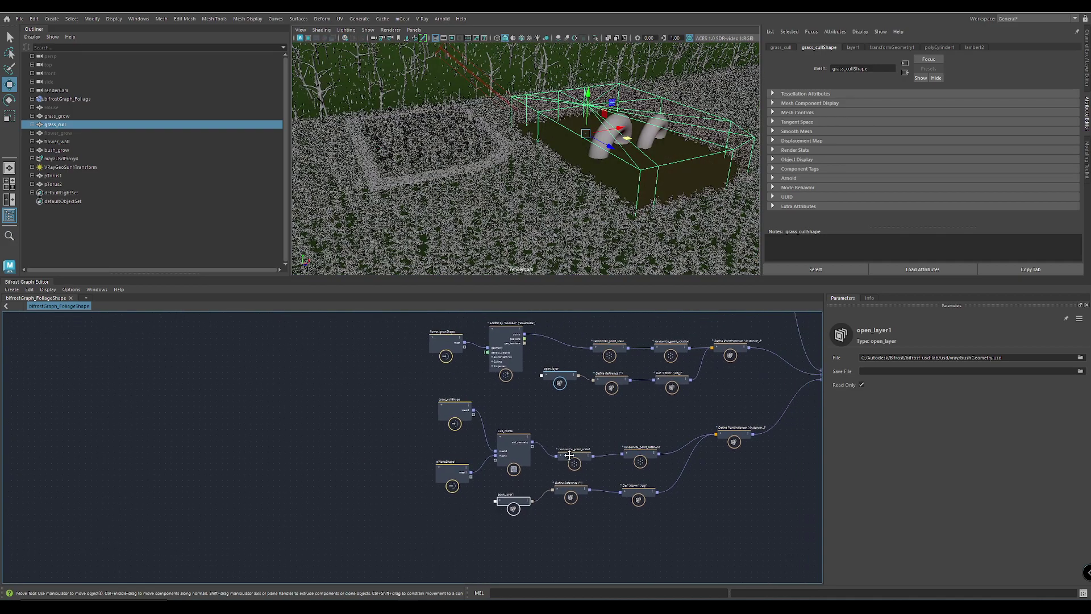
pyautogui.moveTo(569, 454); pyautogui.dragTo(411, 500, button='middle')
pyautogui.moveTo(526, 404); pyautogui.dragTo(534, 426, button='middle')
pyautogui.scroll(5, 528, 427)
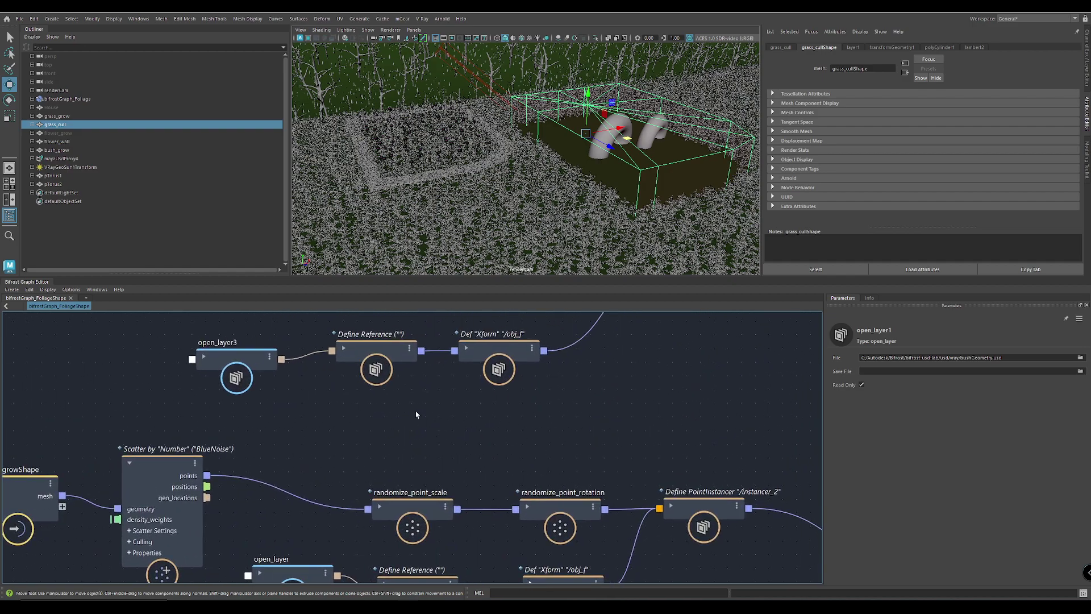